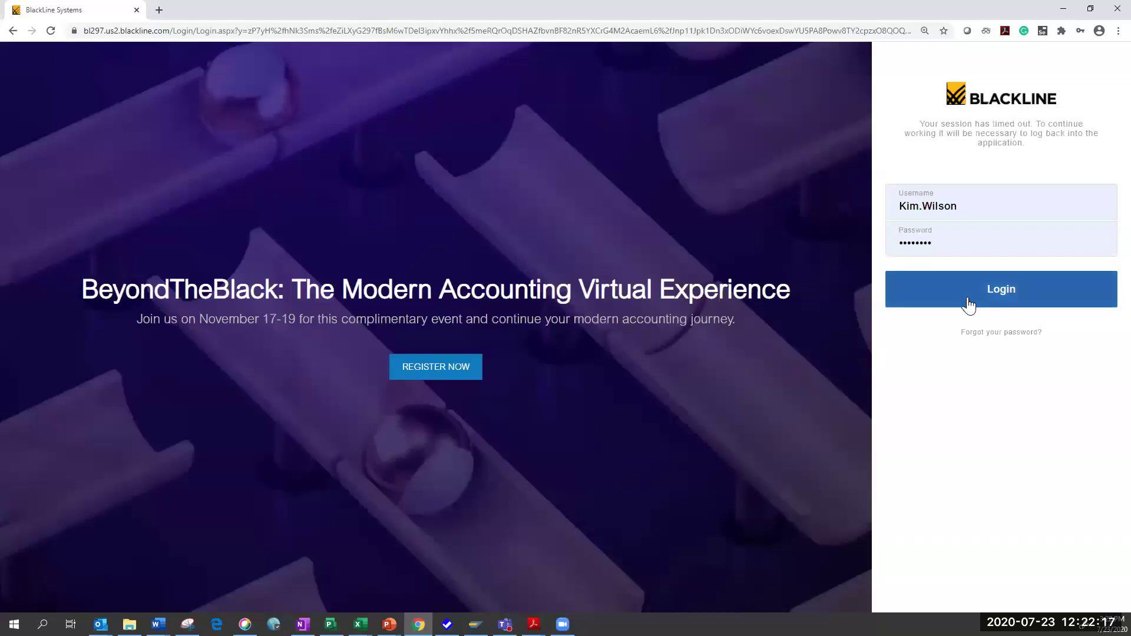
Log back in after the timeout, landing on Home with the 583.4m unreconciled balance.
{"action": "left_click", "coordinate": [967, 305]}
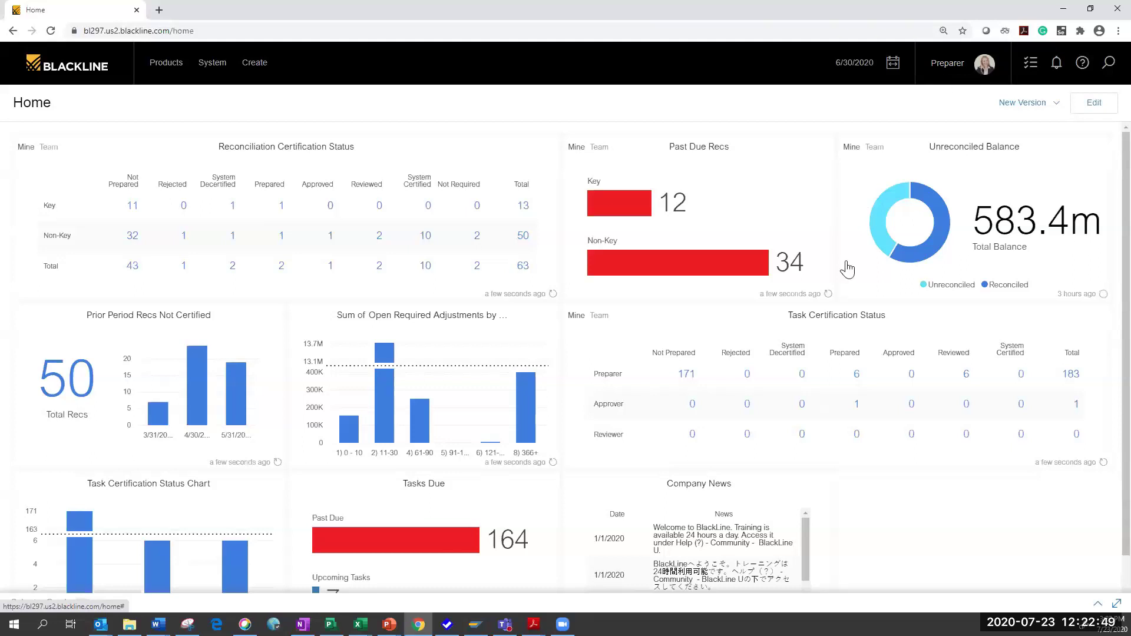
Highlight the Reconciliation Certification Status, Task Certification Status and Tasks Due cards, then the layout editing options.
{"action": "mouse_move", "coordinate": [920, 258]}
{"action": "mouse_move", "coordinate": [877, 244]}
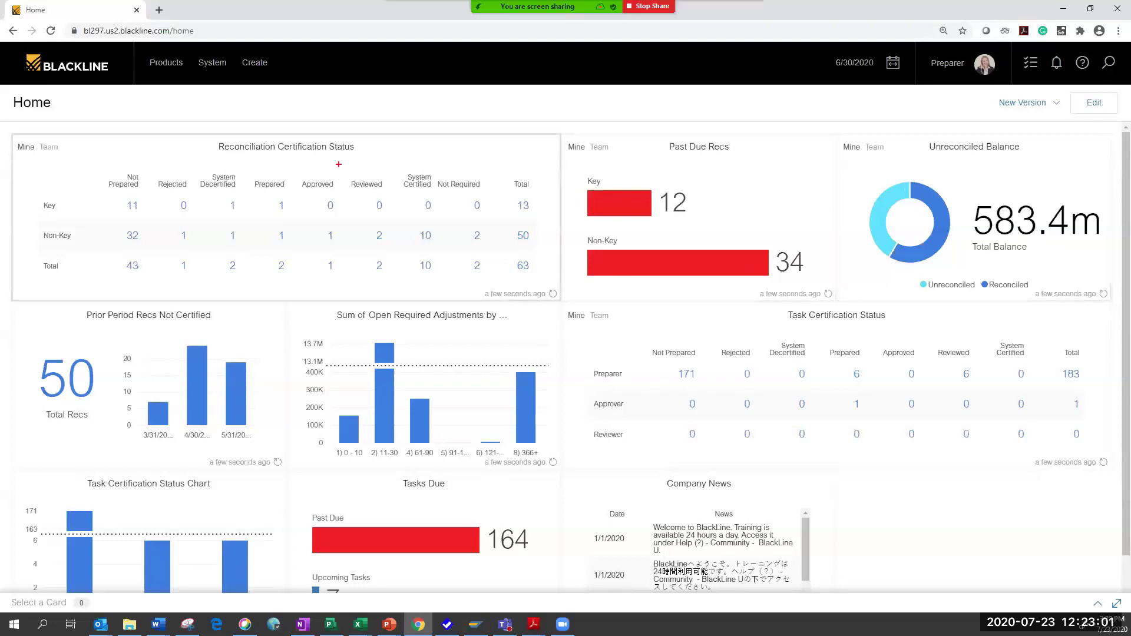
{"action": "left_click_drag", "start_coordinate": [215, 137], "coordinate": [369, 155]}
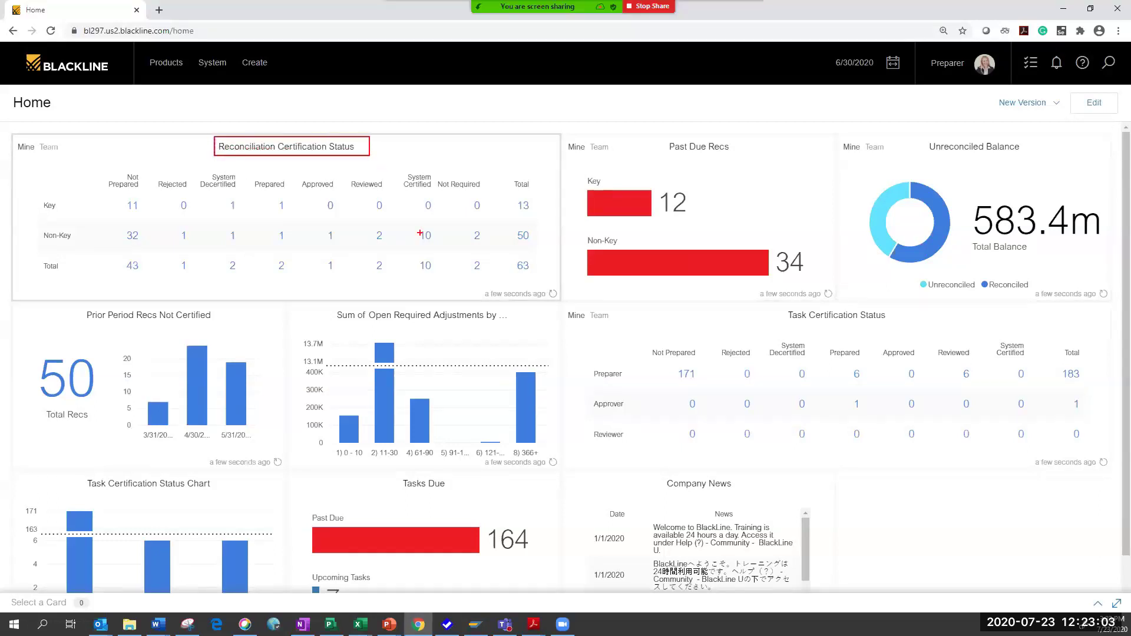
{"action": "left_click_drag", "start_coordinate": [82, 472], "coordinate": [234, 497]}
{"action": "left_click_drag", "start_coordinate": [378, 469], "coordinate": [500, 500]}
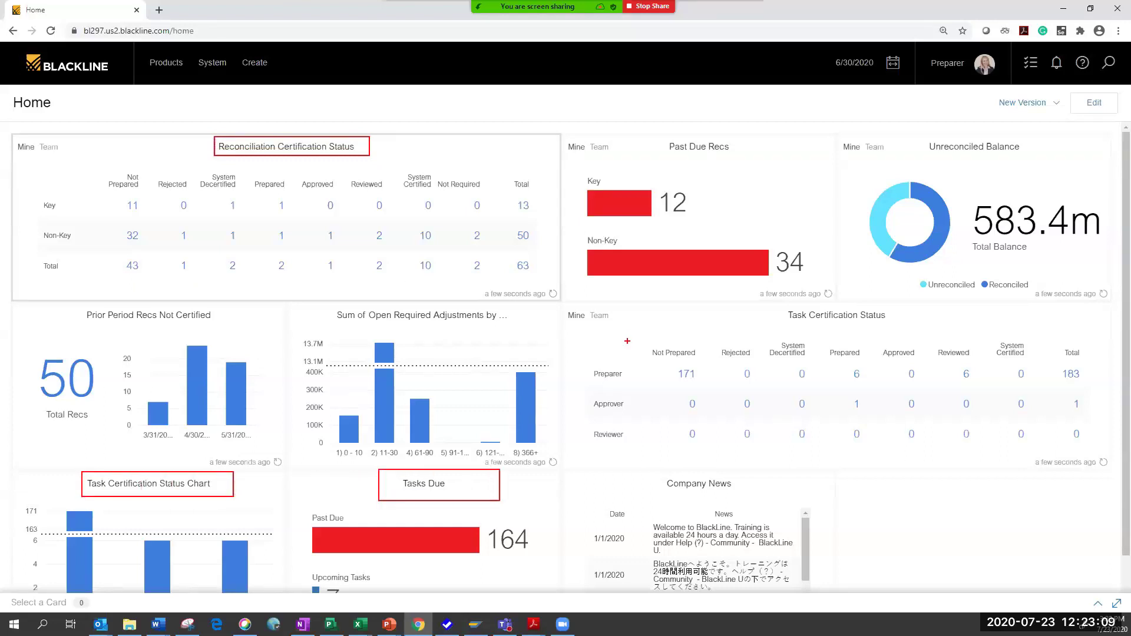
{"action": "key", "text": "Escape"}
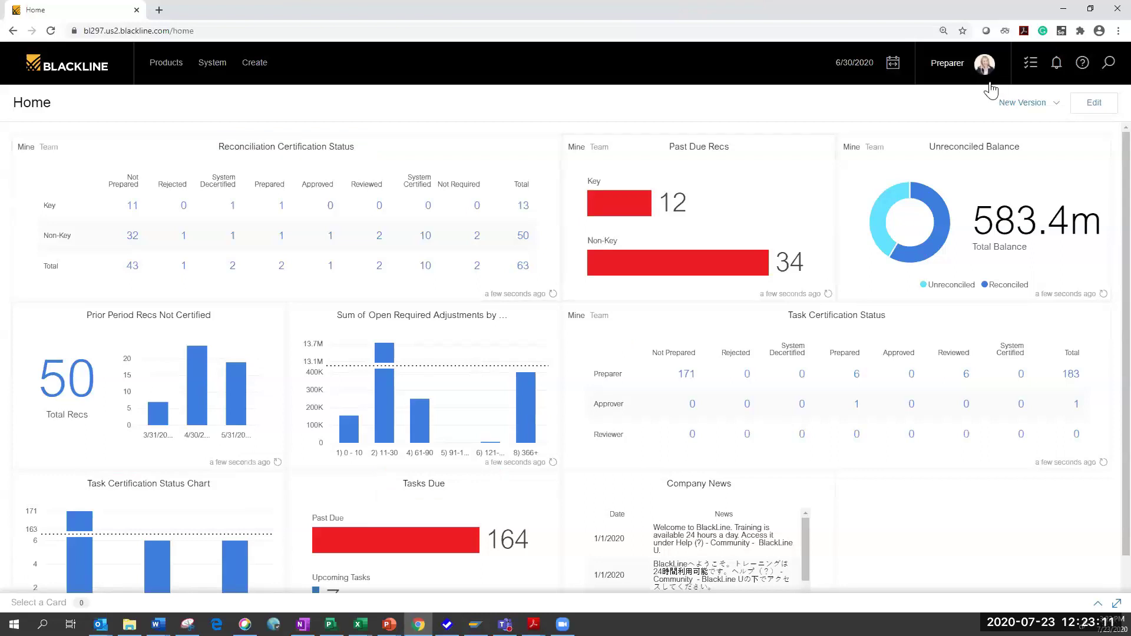
{"action": "left_click_drag", "start_coordinate": [1052, 89], "coordinate": [1125, 120]}
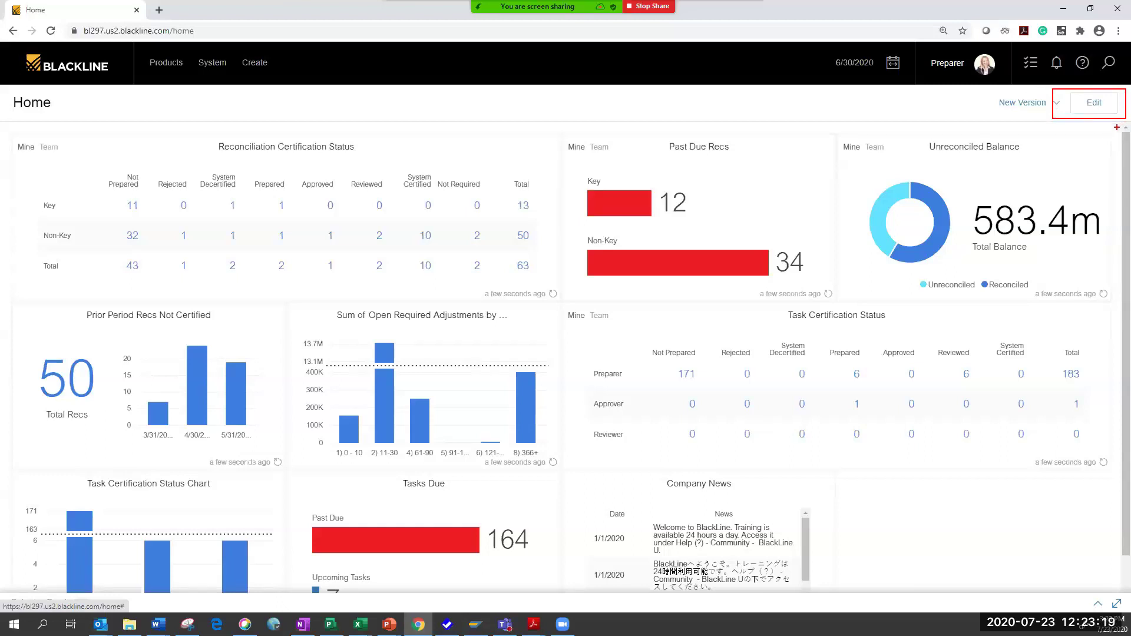
{"action": "key", "text": "Escape"}
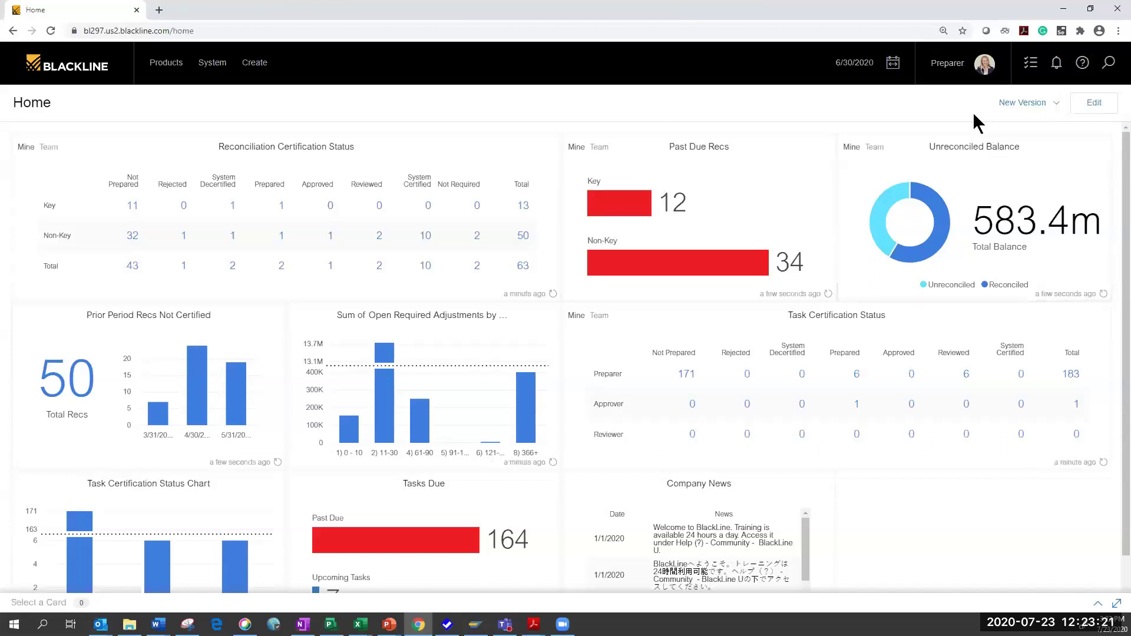
Open the View As role list, highlight the available roles, and close the panel again.
{"action": "left_click", "coordinate": [945, 70]}
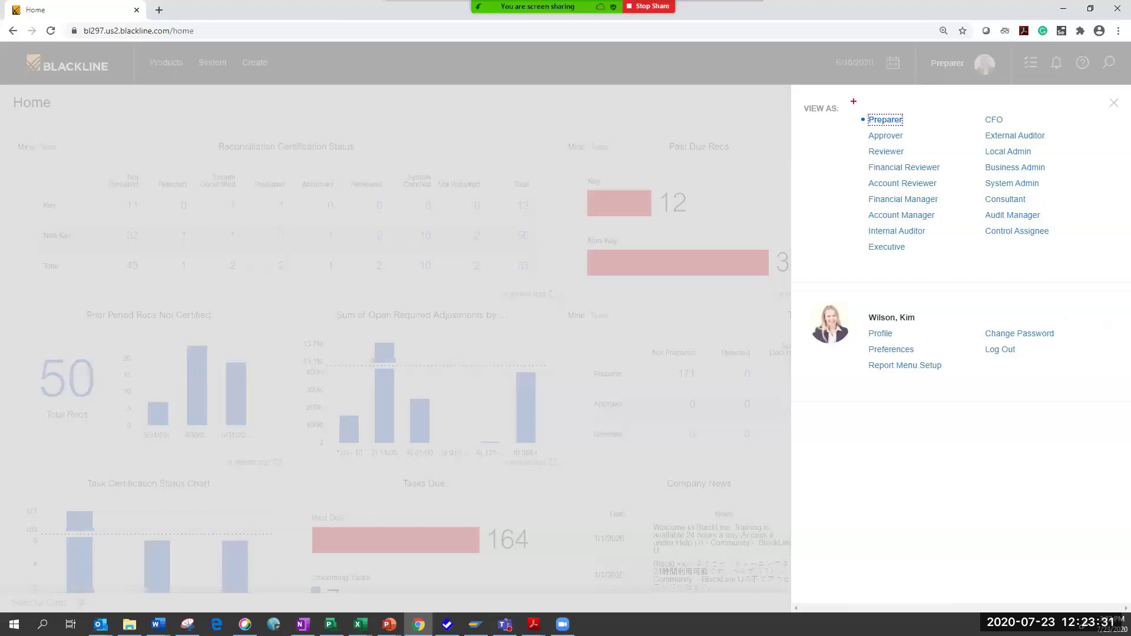
{"action": "mouse_move", "coordinate": [852, 104]}
{"action": "left_mouse_down"}
{"action": "mouse_move", "coordinate": [1021, 154]}
{"action": "mouse_move", "coordinate": [1075, 257]}
{"action": "left_mouse_up"}
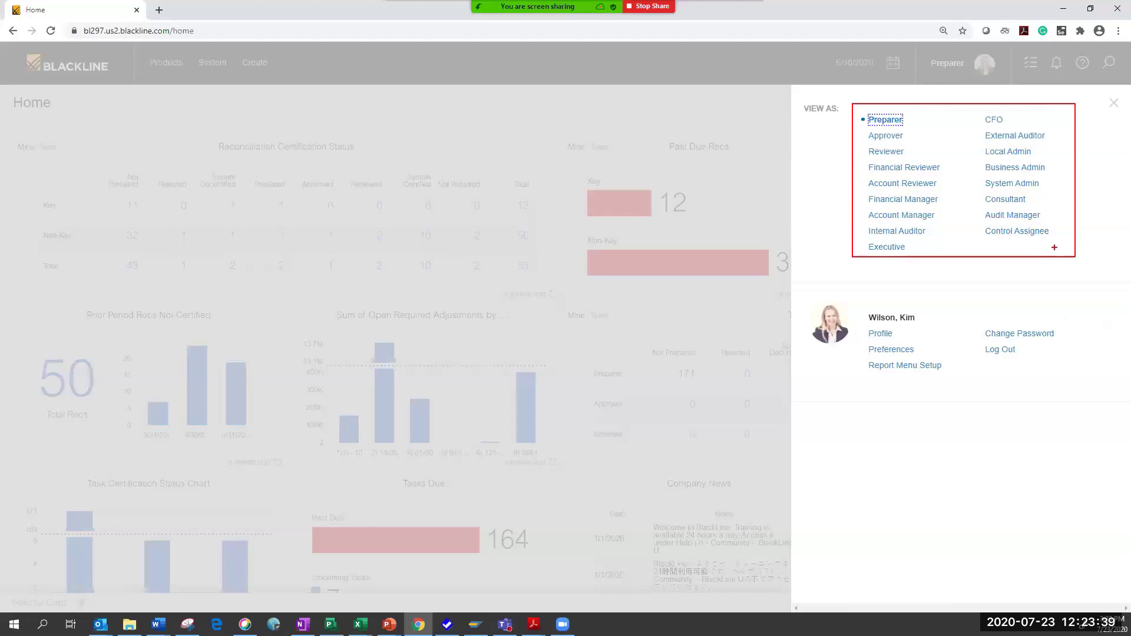
{"action": "key", "text": "Escape"}
{"action": "left_click", "coordinate": [763, 208]}
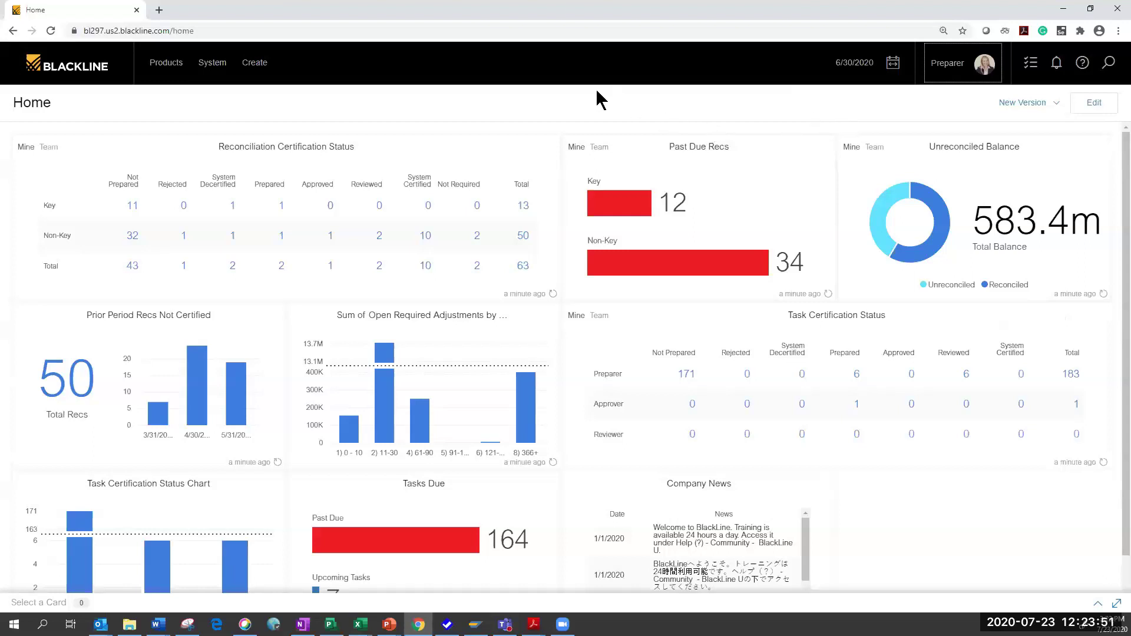
Open the Products menu and highlight its main categories and the Journals and Notebook products.
{"action": "left_click", "coordinate": [162, 69]}
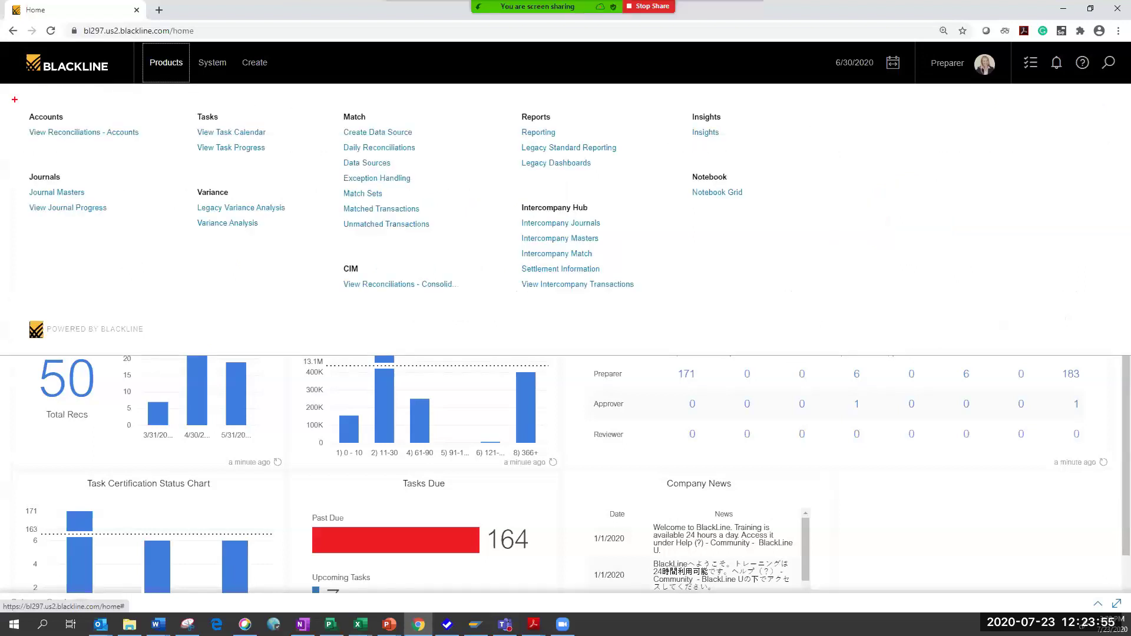
{"action": "mouse_move", "coordinate": [14, 99]}
{"action": "left_mouse_down"}
{"action": "mouse_move", "coordinate": [243, 122]}
{"action": "mouse_move", "coordinate": [732, 126]}
{"action": "left_mouse_up"}
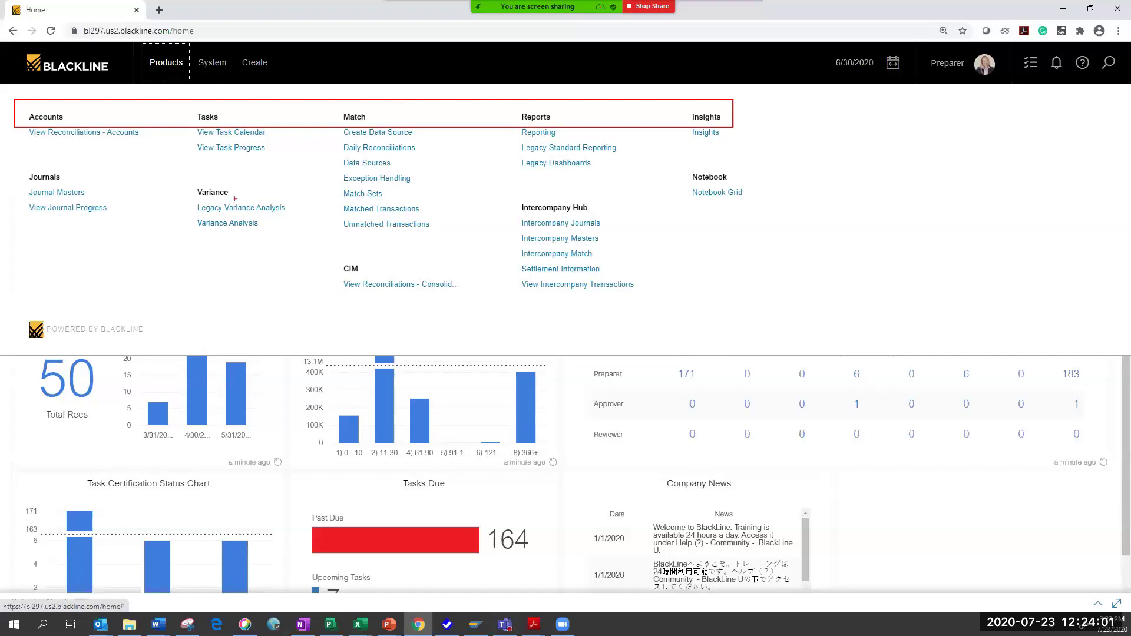
{"action": "mouse_move", "coordinate": [3, 156]}
{"action": "left_mouse_down"}
{"action": "mouse_move", "coordinate": [233, 207]}
{"action": "mouse_move", "coordinate": [750, 217]}
{"action": "left_mouse_up"}
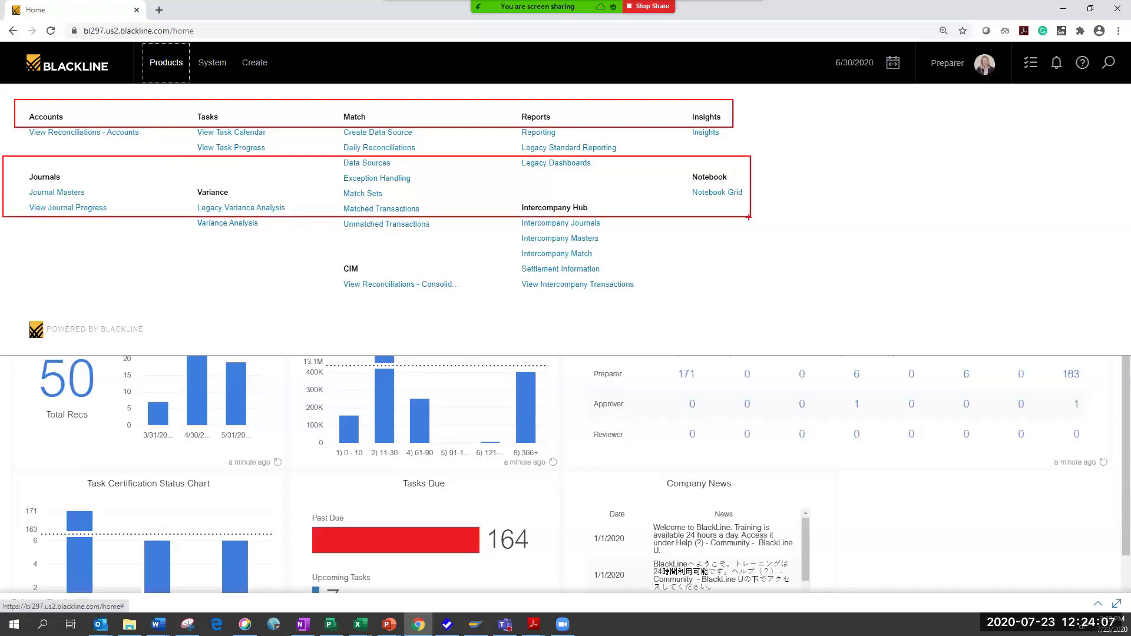
{"action": "key", "text": "Escape"}
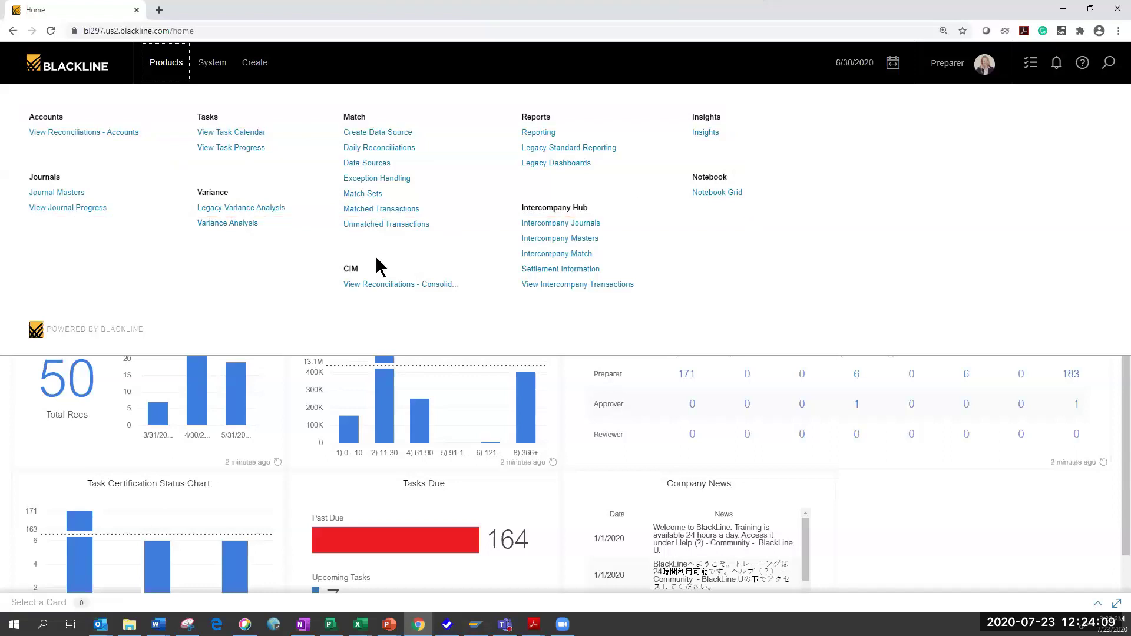
List the 63 reconciliations, filter Account to 1220, and open the C0004-Atlanta reconciliation.
{"action": "left_click", "coordinate": [346, 72]}
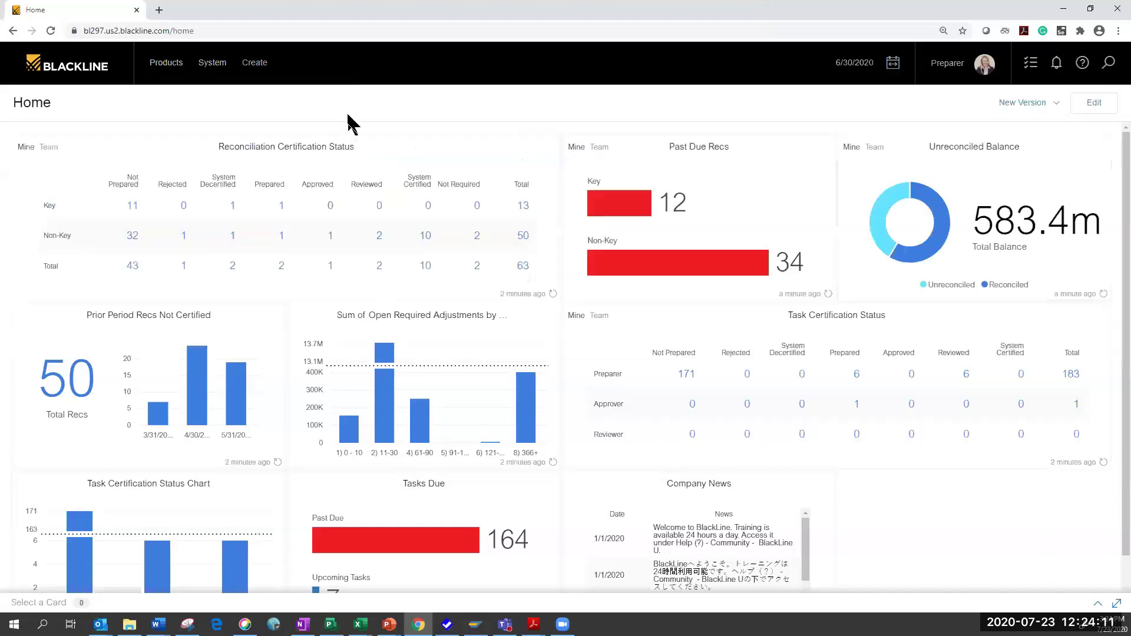
{"action": "left_click", "coordinate": [520, 267]}
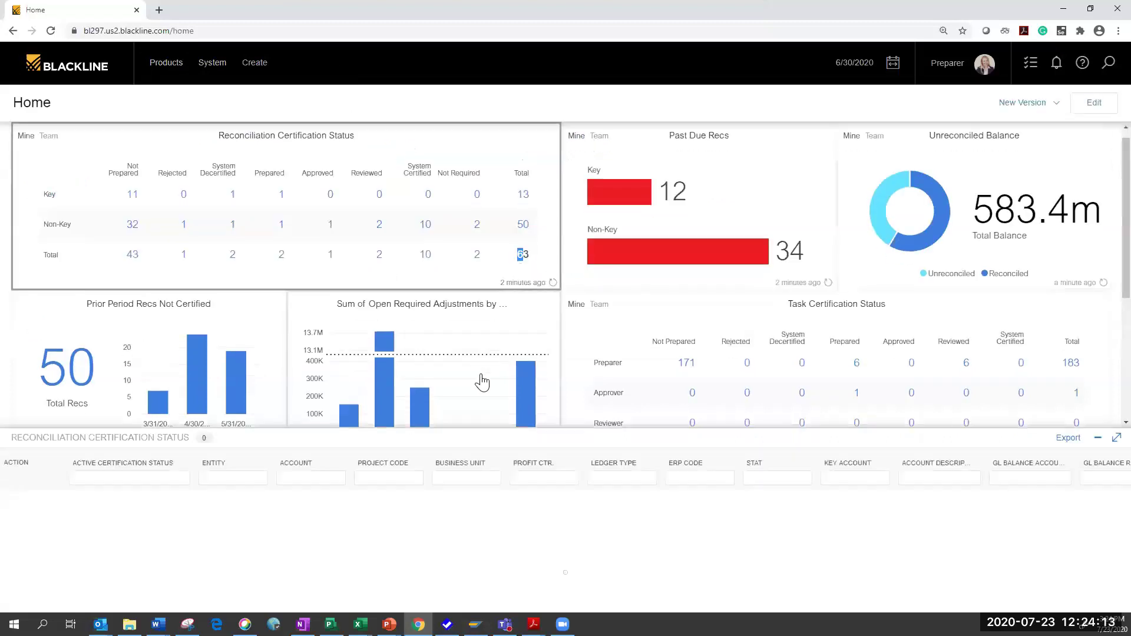
{"action": "left_click", "coordinate": [298, 478]}
{"action": "type", "text": "1220"}
{"action": "left_click", "coordinate": [302, 504]}
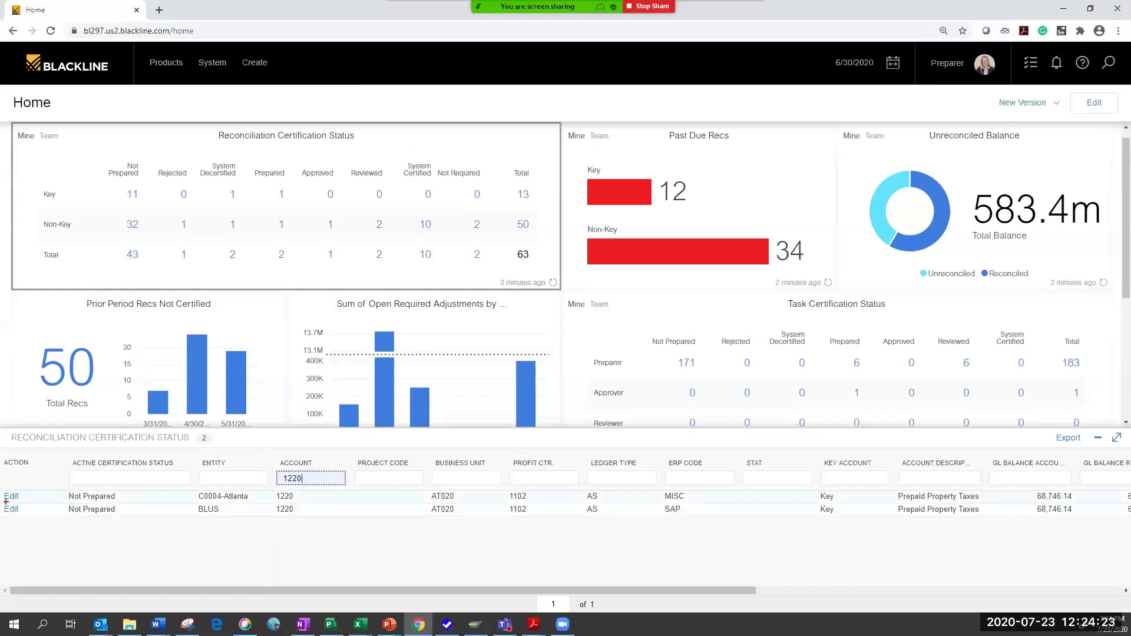
{"action": "left_click_drag", "start_coordinate": [3, 485], "coordinate": [32, 505]}
{"action": "left_click", "coordinate": [11, 497]}
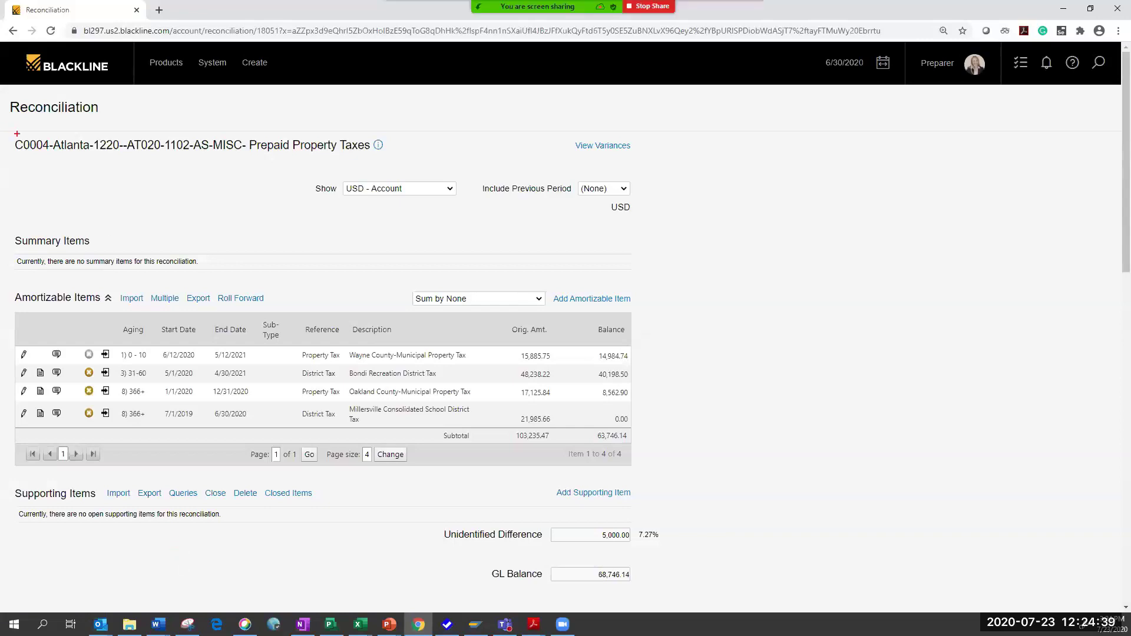
{"action": "left_click_drag", "start_coordinate": [9, 135], "coordinate": [98, 157]}
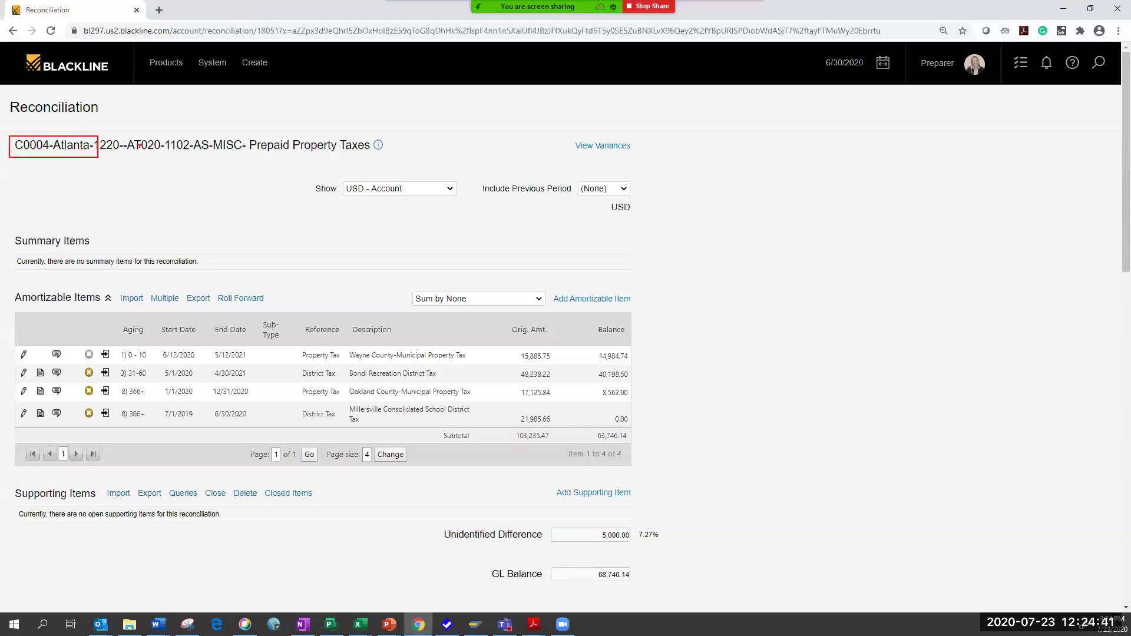
{"action": "mouse_move", "coordinate": [250, 128]}
{"action": "left_mouse_down"}
{"action": "mouse_move", "coordinate": [266, 150]}
{"action": "mouse_move", "coordinate": [379, 157]}
{"action": "left_mouse_up"}
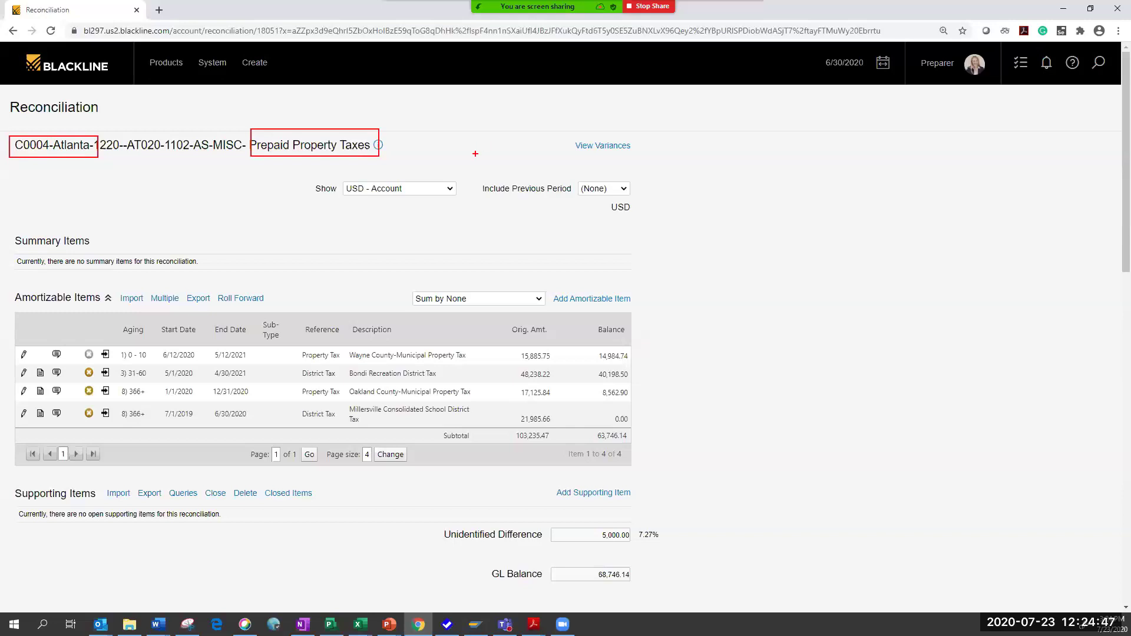
{"action": "mouse_move", "coordinate": [547, 281]}
{"action": "left_mouse_down"}
{"action": "mouse_move", "coordinate": [550, 294]}
{"action": "mouse_move", "coordinate": [639, 307]}
{"action": "left_mouse_up"}
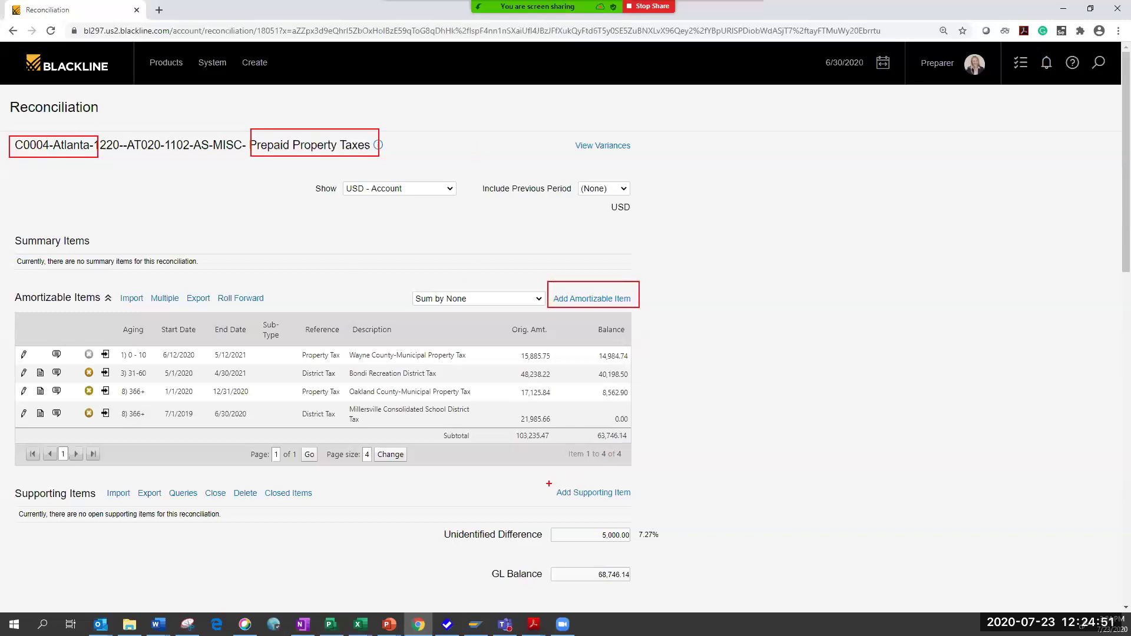
{"action": "mouse_move", "coordinate": [548, 484]}
{"action": "left_mouse_down"}
{"action": "mouse_move", "coordinate": [592, 501]}
{"action": "mouse_move", "coordinate": [644, 501]}
{"action": "left_mouse_up"}
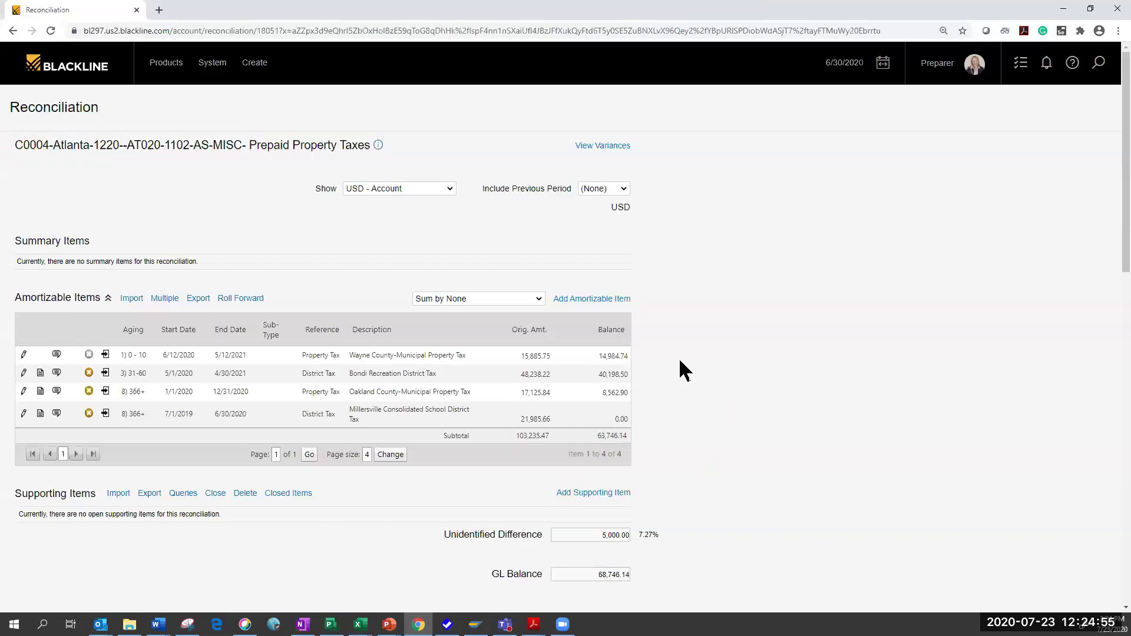
Add a 5,000.00 amortizable item running 7/1/2020 to 6/30/2021 and preview its twelve-month schedule.
{"action": "left_click", "coordinate": [592, 299]}
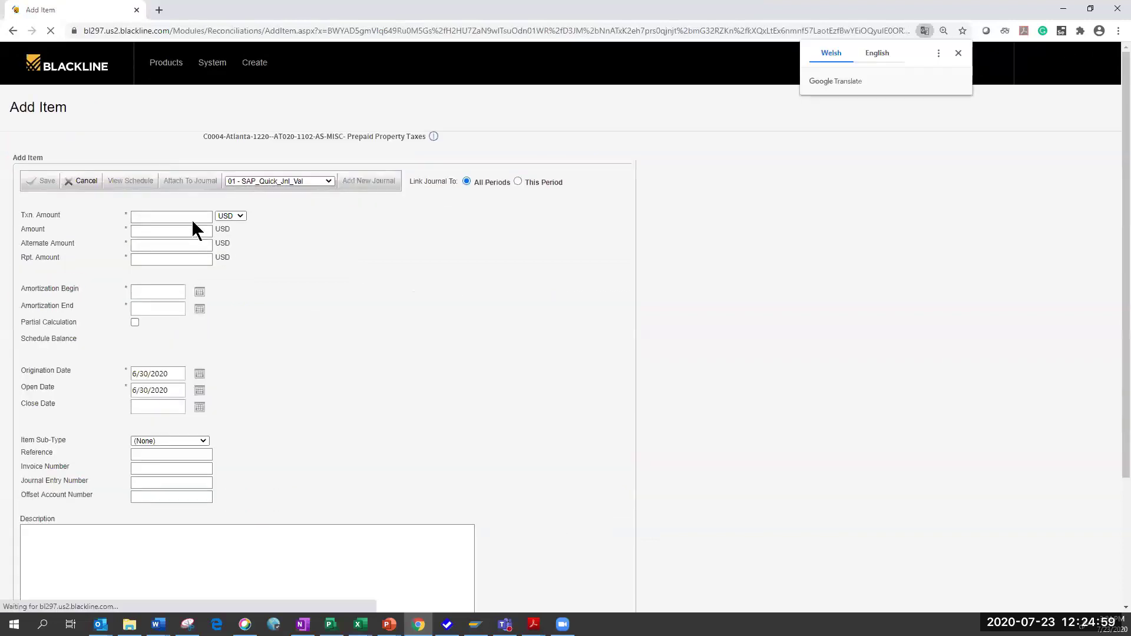
{"action": "left_click", "coordinate": [169, 217]}
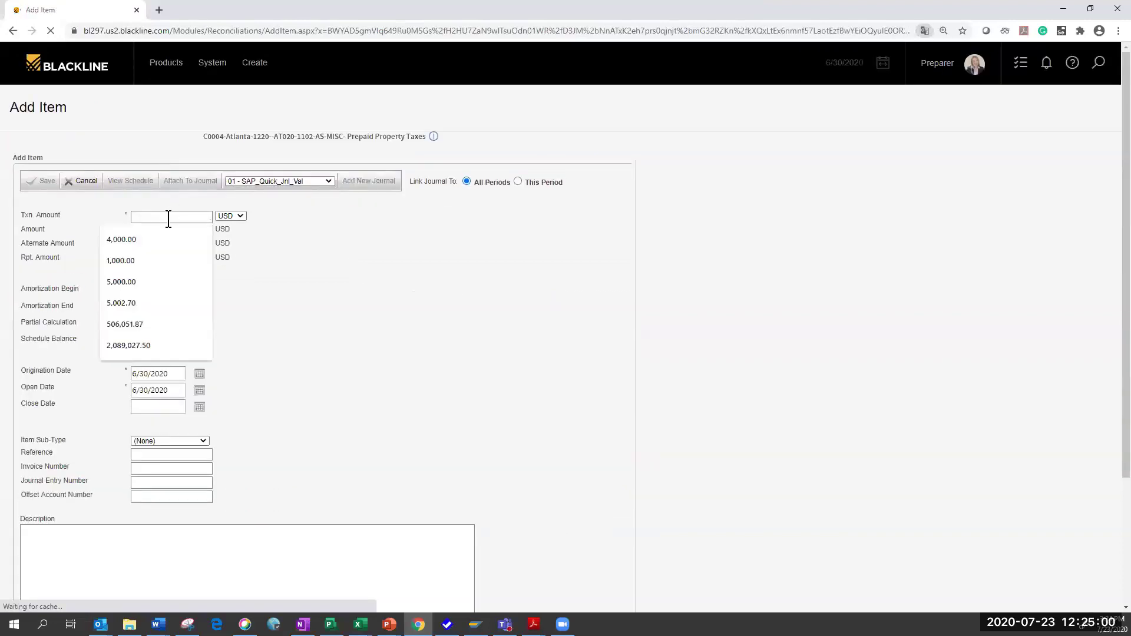
{"action": "left_click", "coordinate": [133, 281]}
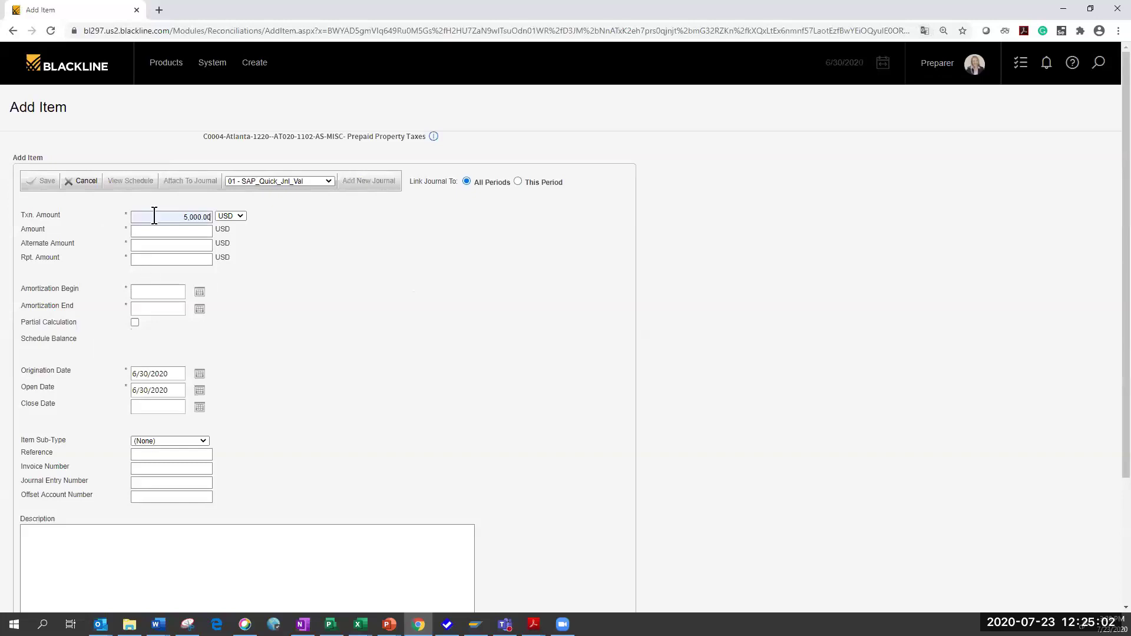
{"action": "left_click", "coordinate": [141, 293]}
{"action": "left_click", "coordinate": [146, 316]}
{"action": "left_click", "coordinate": [147, 309]}
{"action": "left_click", "coordinate": [158, 337]}
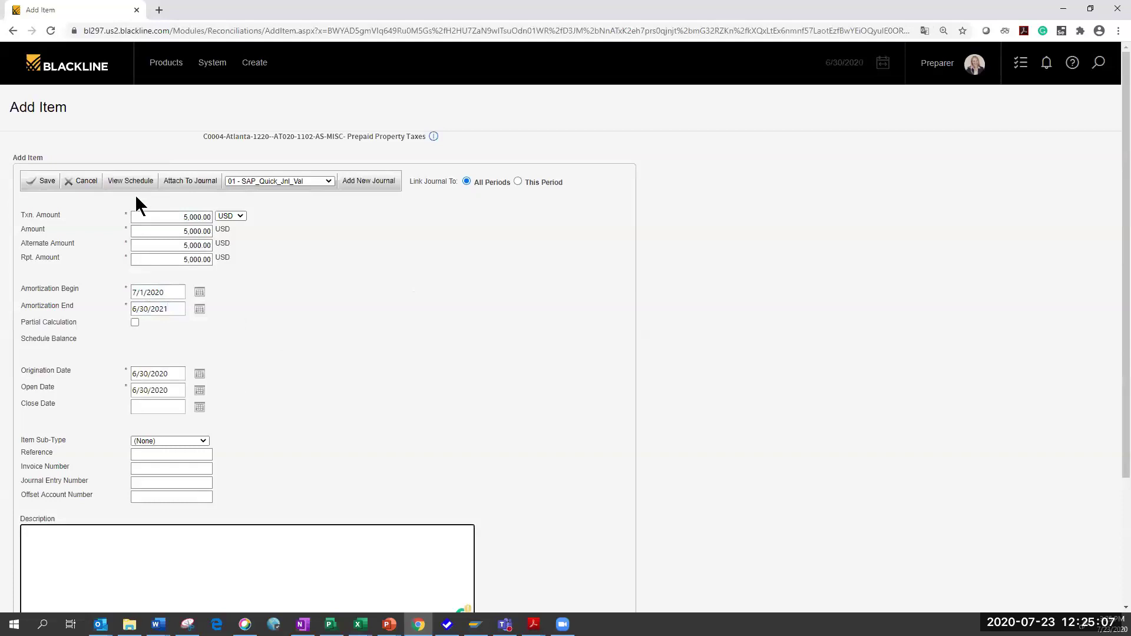
{"action": "left_click", "coordinate": [131, 180]}
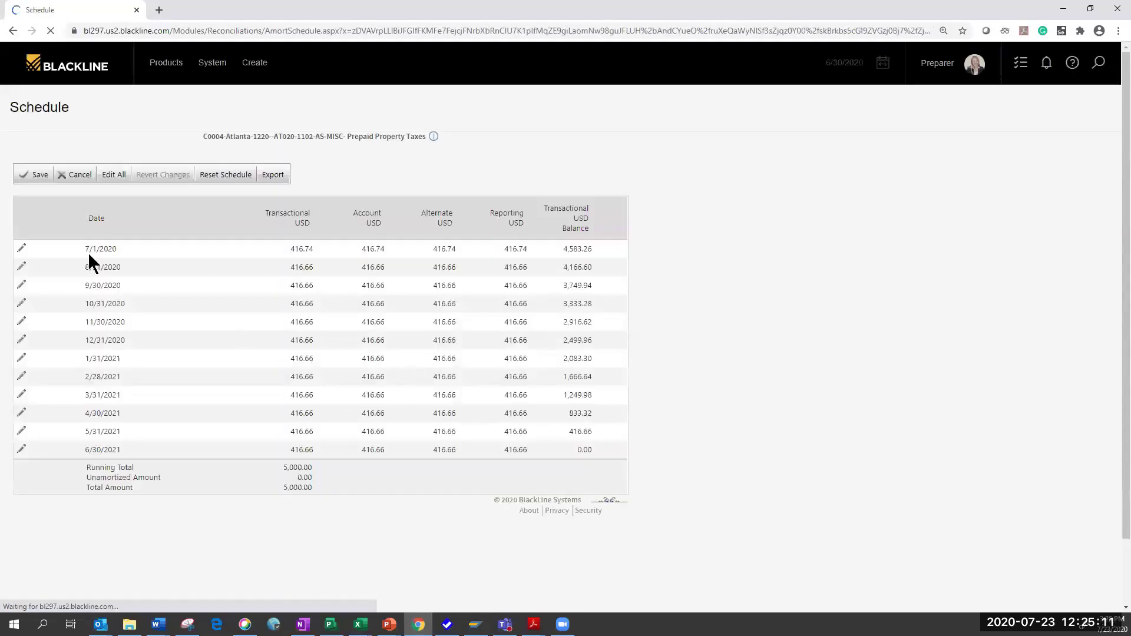
Attach Property Tax Bill.pdf to the 5,000.00 item and save it, clearing the unidentified difference.
{"action": "left_click", "coordinate": [34, 174]}
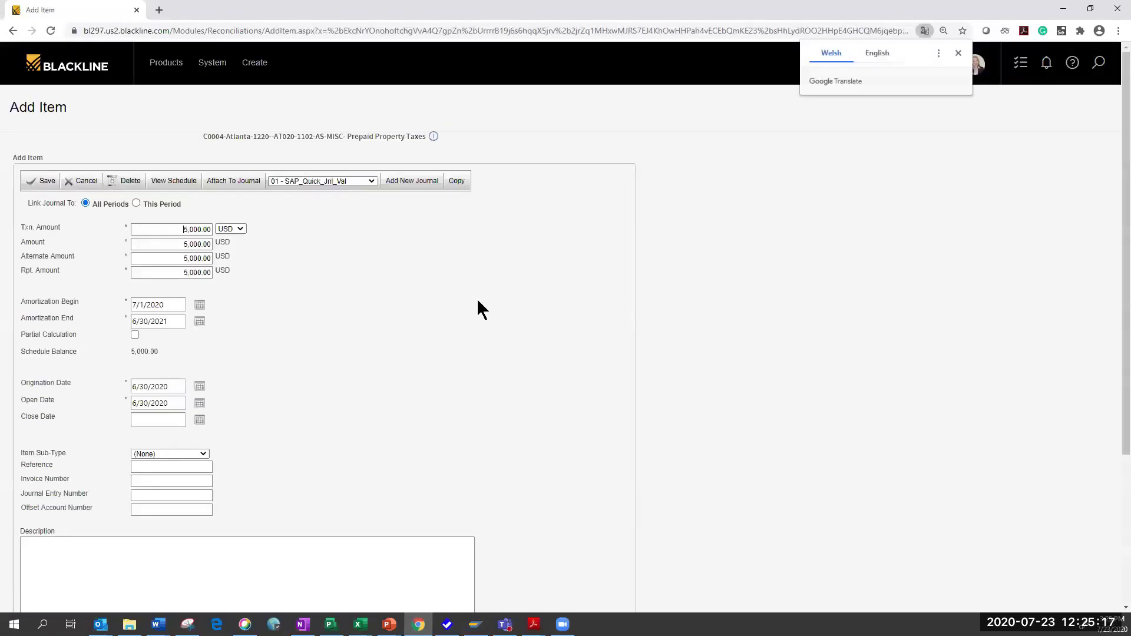
{"action": "scroll", "coordinate": [479, 302], "scroll_direction": "down", "scroll_amount": 3}
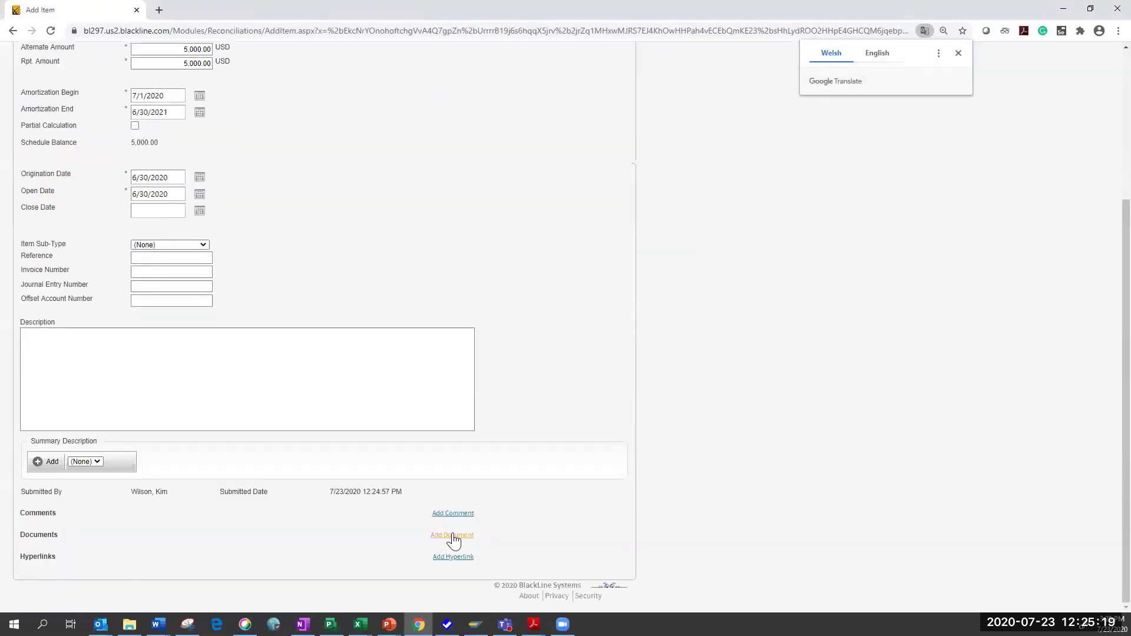
{"action": "left_click", "coordinate": [451, 536]}
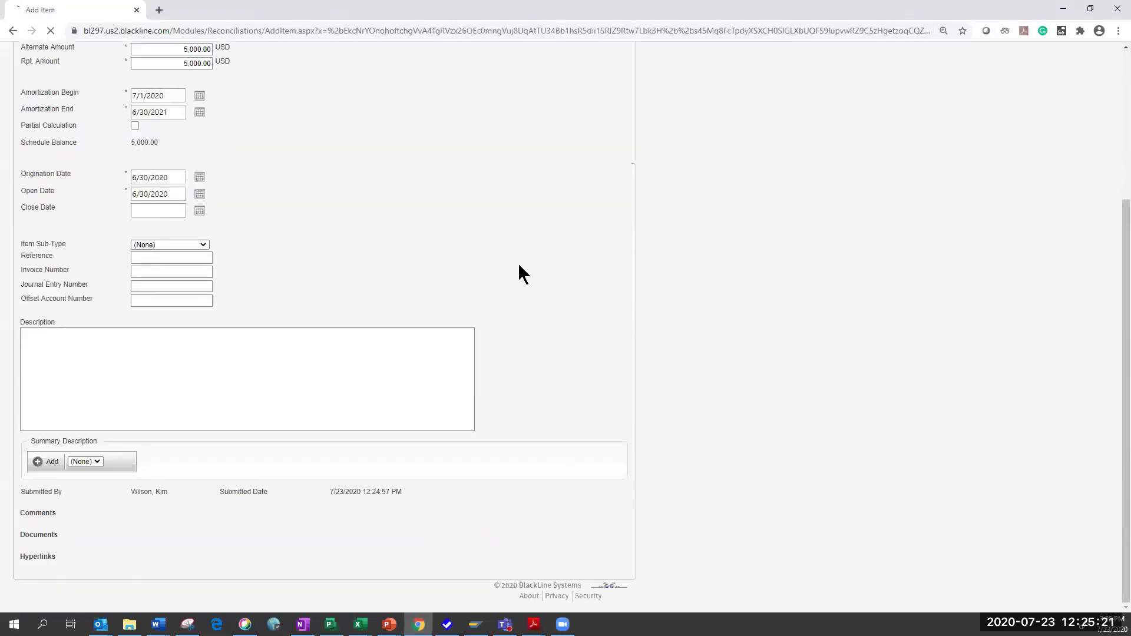
{"action": "left_click", "coordinate": [884, 460]}
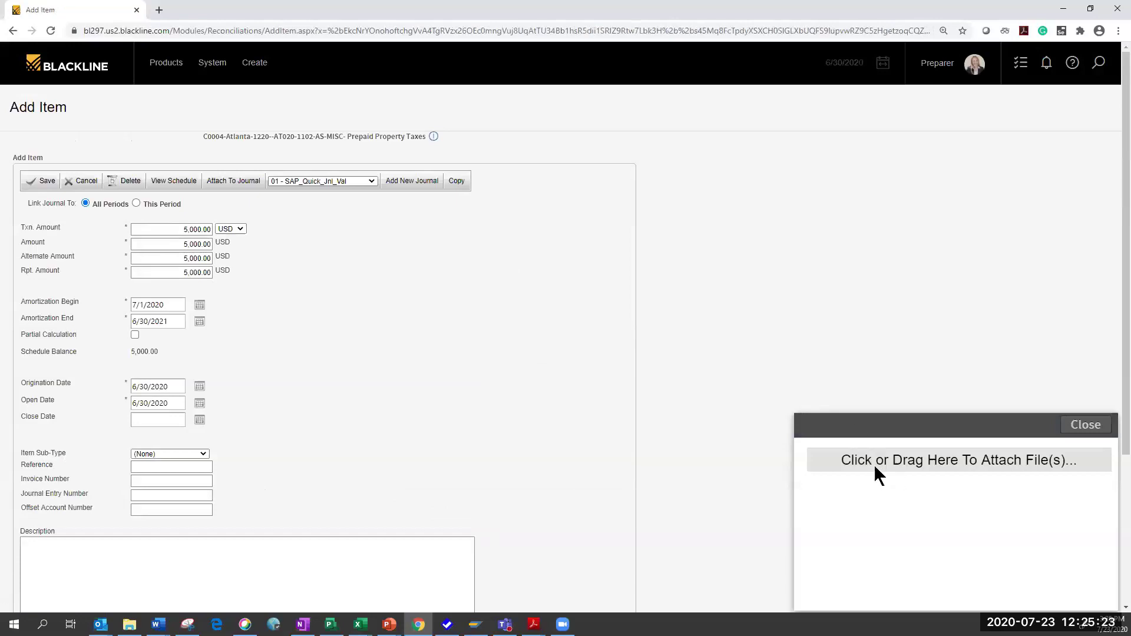
{"action": "left_click", "coordinate": [167, 106]}
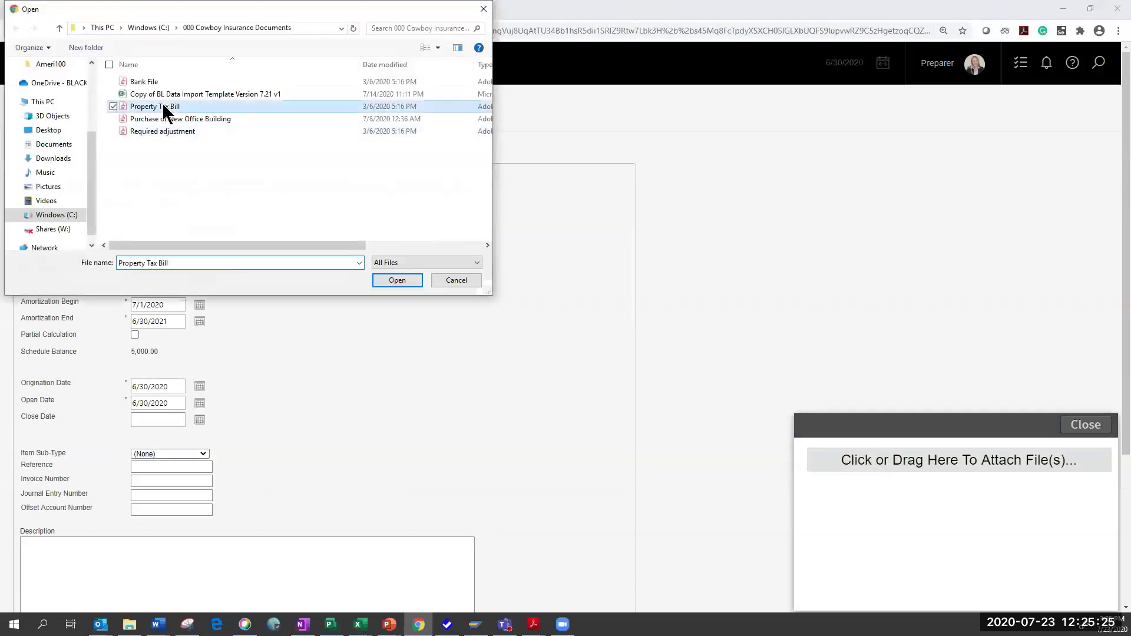
{"action": "left_click", "coordinate": [386, 279]}
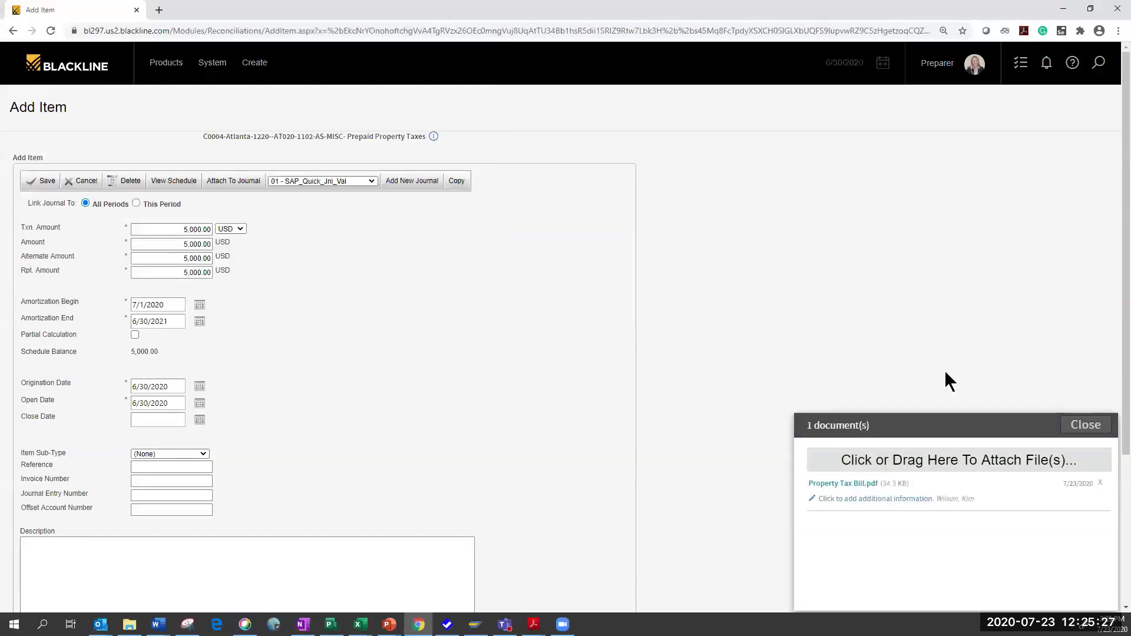
{"action": "left_click", "coordinate": [1080, 426]}
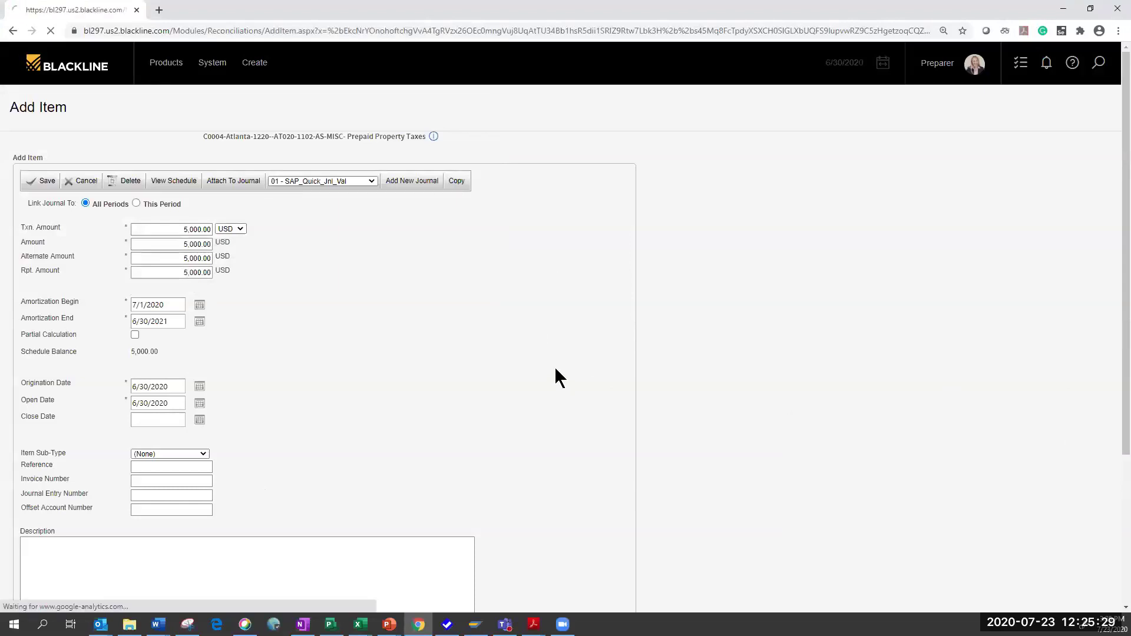
{"action": "left_click", "coordinate": [36, 184]}
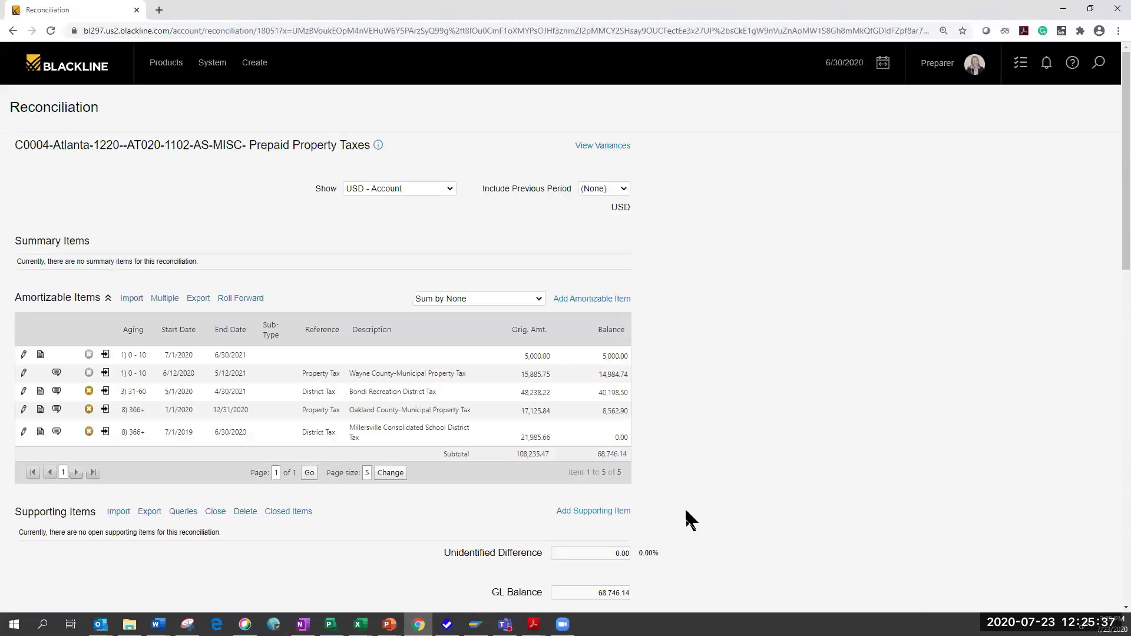
Highlight the Unidentified Difference row, then tick the remaining two certification statements to reach 100 points.
{"action": "mouse_move", "coordinate": [429, 537]}
{"action": "left_mouse_down"}
{"action": "mouse_move", "coordinate": [700, 583]}
{"action": "mouse_move", "coordinate": [685, 566]}
{"action": "left_mouse_up"}
{"action": "scroll", "coordinate": [722, 487], "scroll_direction": "down", "scroll_amount": 8}
{"action": "scroll", "coordinate": [394, 515], "scroll_direction": "down", "scroll_amount": 3}
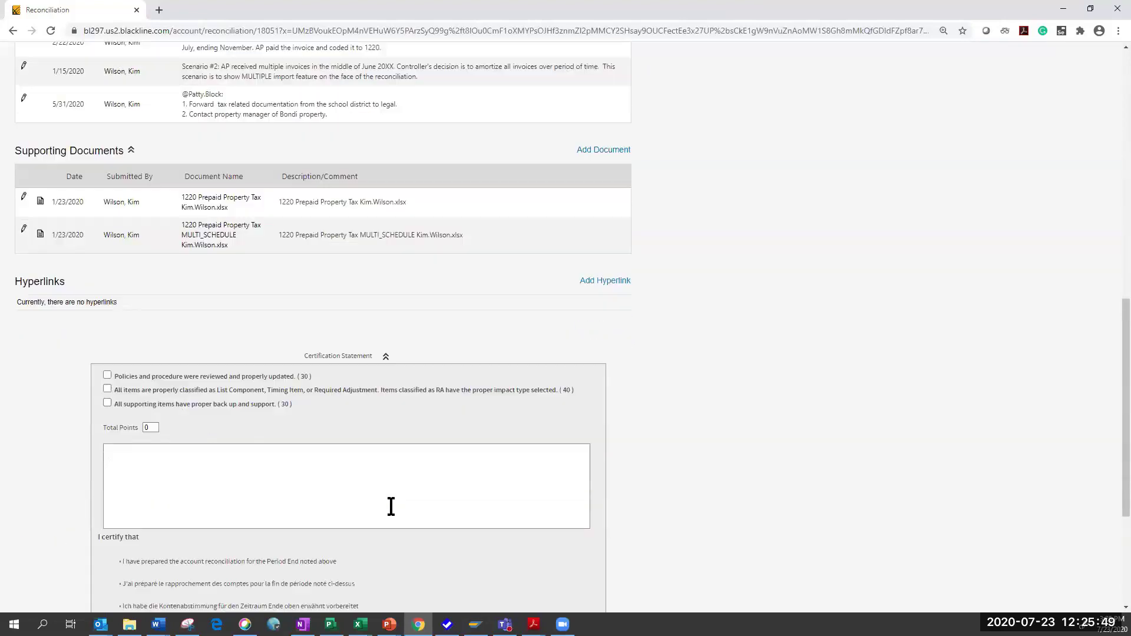
{"action": "left_click", "coordinate": [107, 389]}
{"action": "left_click", "coordinate": [106, 403]}
{"action": "scroll", "coordinate": [698, 403], "scroll_direction": "up", "scroll_amount": 9}
{"action": "scroll", "coordinate": [697, 398], "scroll_direction": "up", "scroll_amount": 2}
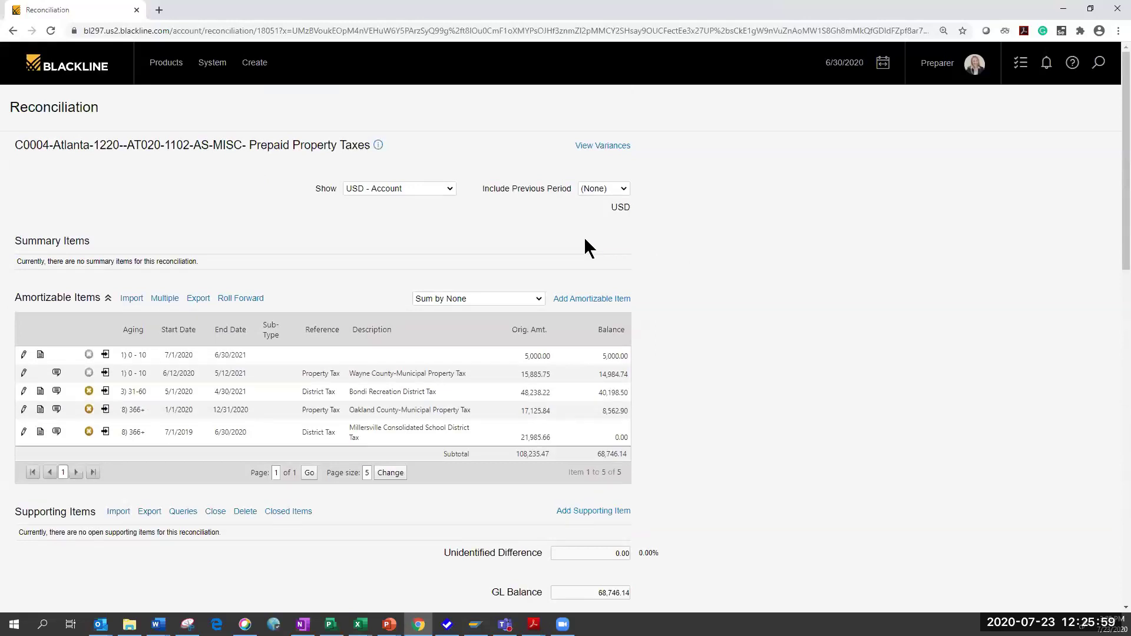
Open the account settings and highlight assignments, High risk, Amortizable Prepaid template and 100.00 or 5.00% threshold.
{"action": "left_click", "coordinate": [379, 145]}
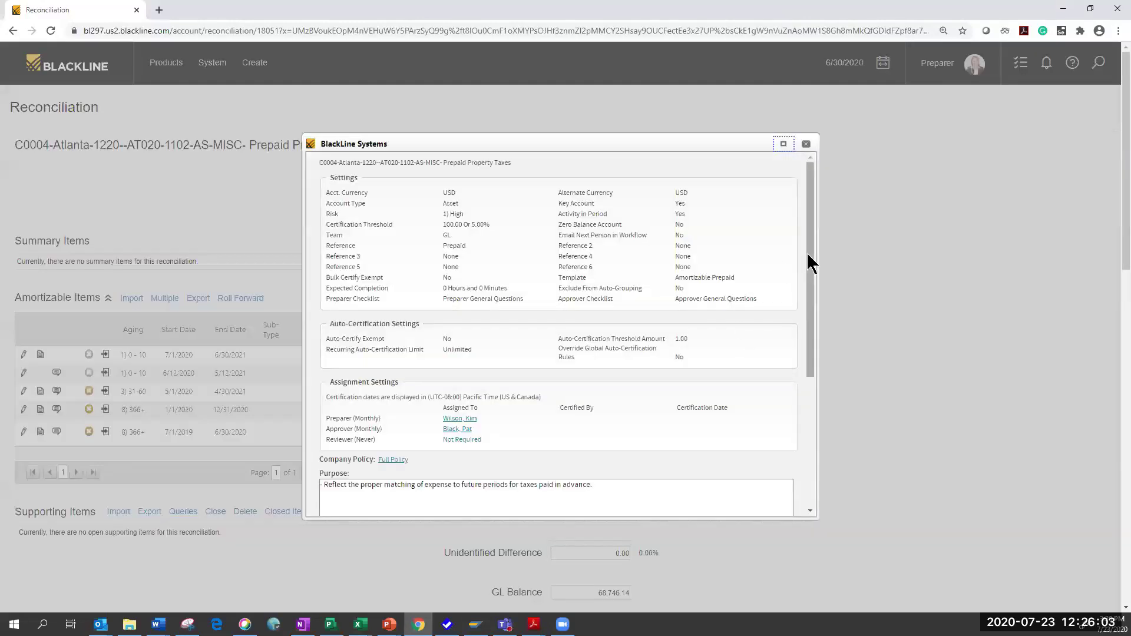
{"action": "left_click_drag", "start_coordinate": [811, 249], "coordinate": [814, 391]}
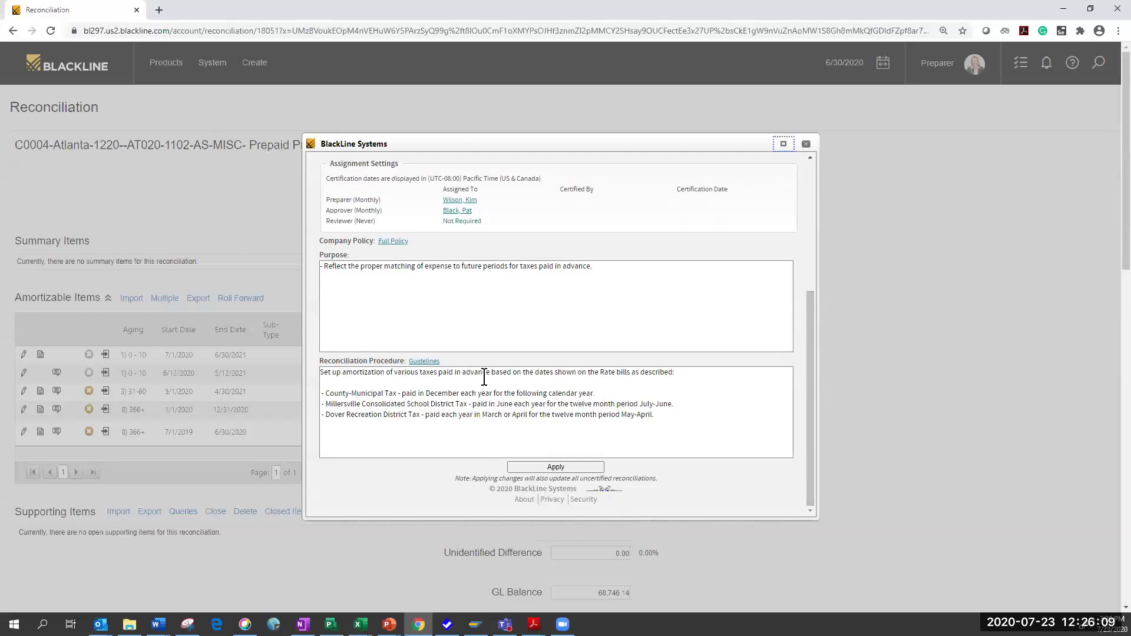
{"action": "left_click_drag", "start_coordinate": [810, 343], "coordinate": [823, 206]}
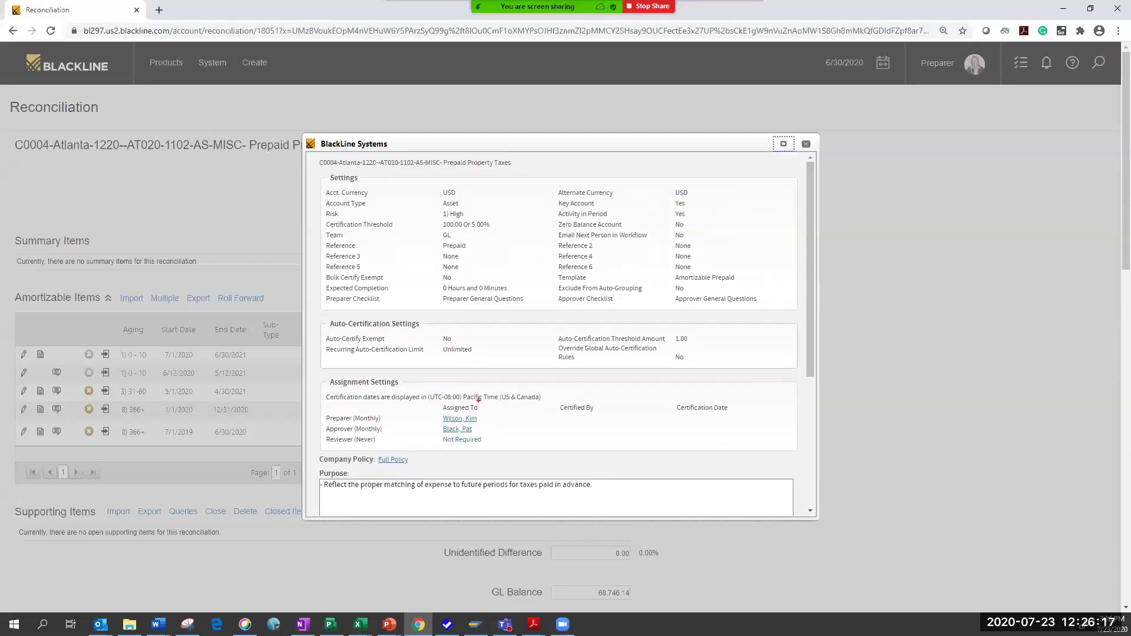
{"action": "mouse_move", "coordinate": [437, 403]}
{"action": "left_mouse_down"}
{"action": "mouse_move", "coordinate": [492, 424]}
{"action": "mouse_move", "coordinate": [496, 446]}
{"action": "left_mouse_up"}
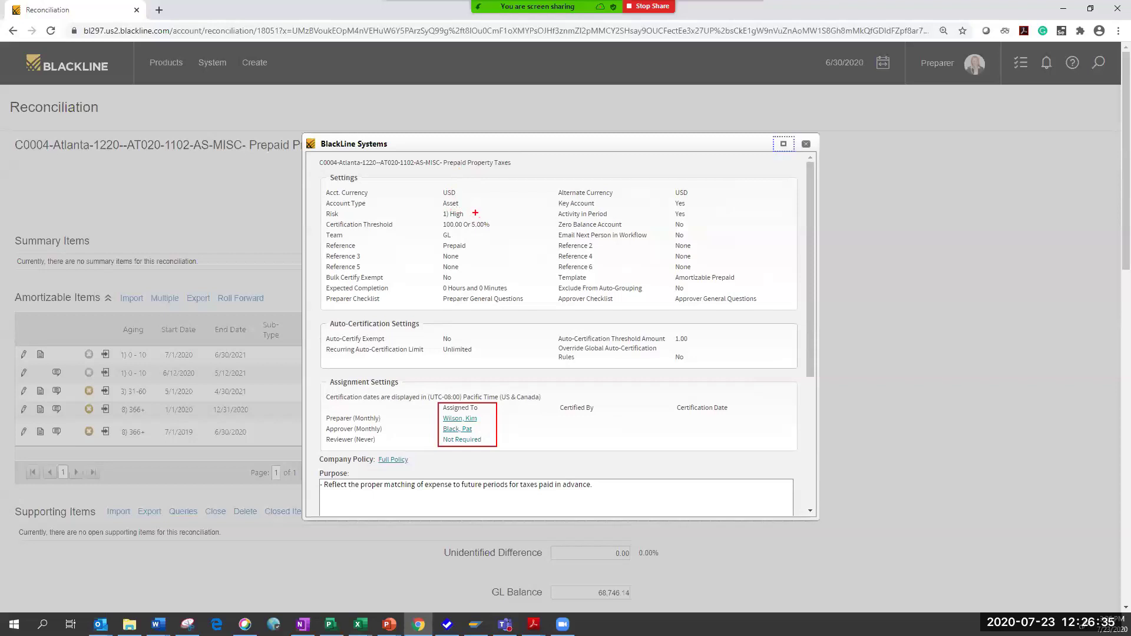
{"action": "left_click_drag", "start_coordinate": [474, 212], "coordinate": [510, 199]}
{"action": "left_click_drag", "start_coordinate": [671, 271], "coordinate": [773, 296]}
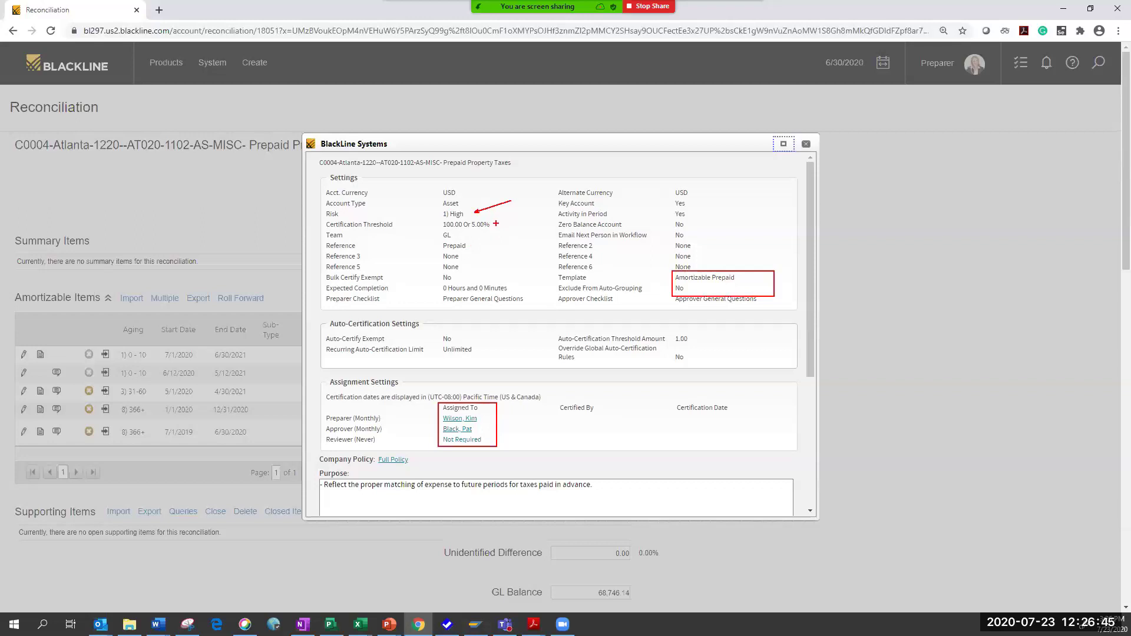
{"action": "left_click_drag", "start_coordinate": [495, 223], "coordinate": [525, 211]}
{"action": "key", "text": "Escape"}
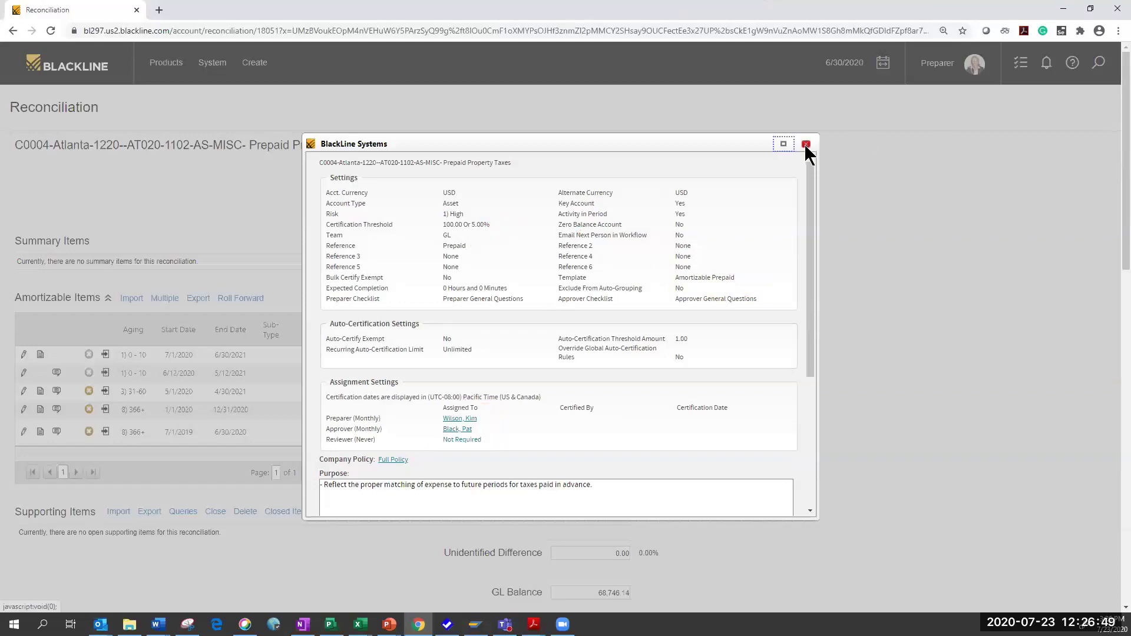
Close the settings, certify the reconciliation as Prepared, and return to the PowerPoint slide show.
{"action": "left_click", "coordinate": [805, 145]}
{"action": "scroll", "coordinate": [810, 291], "scroll_direction": "down", "scroll_amount": 15}
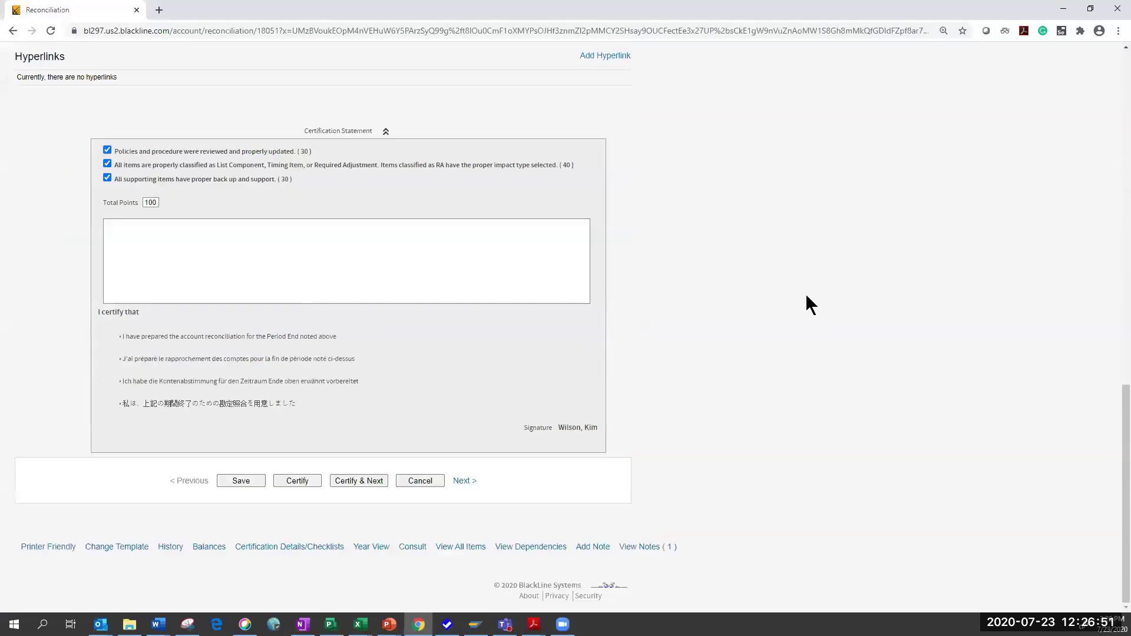
{"action": "left_click", "coordinate": [302, 480]}
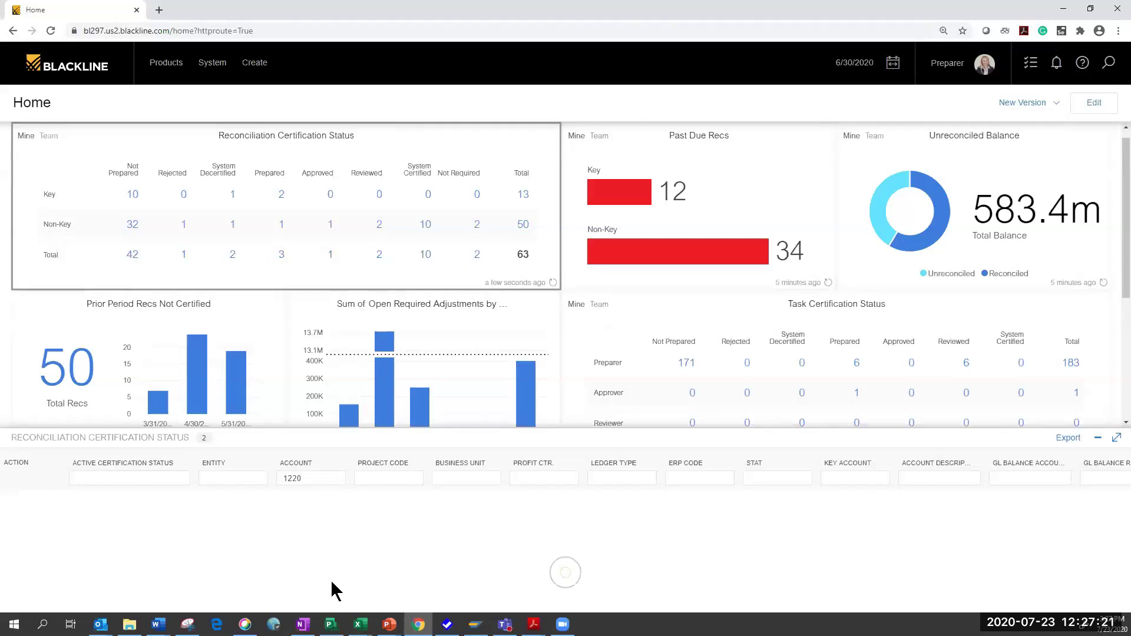
{"action": "mouse_move", "coordinate": [389, 623]}
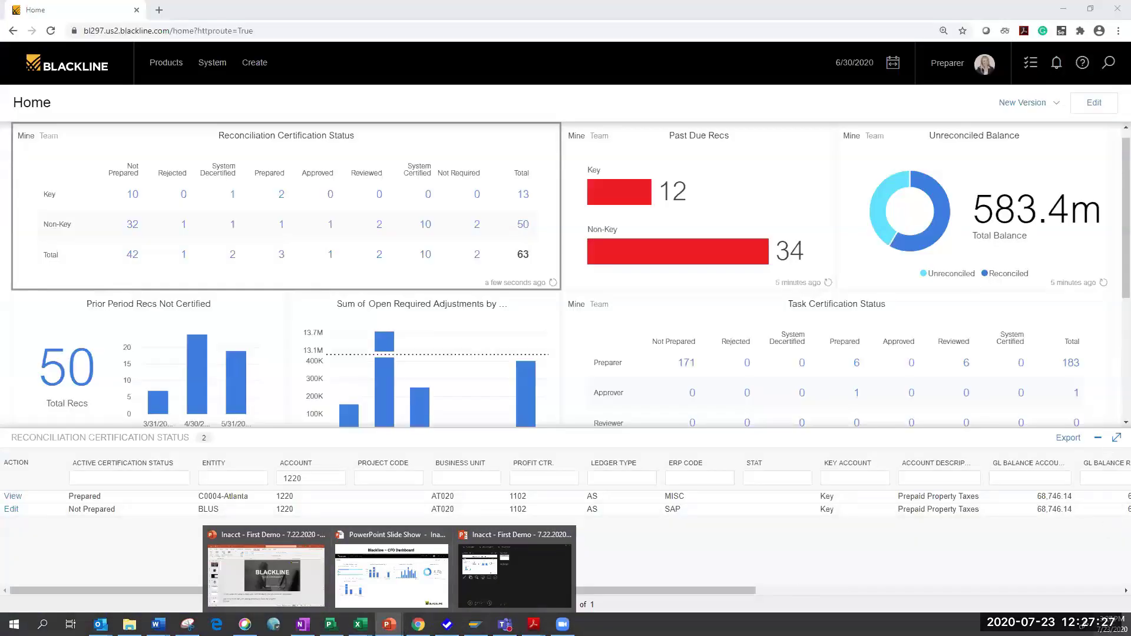
Highlight the Amortizable Prepaid template row, then advance the slide show to Auto-Certification Rules.
{"action": "mouse_move", "coordinate": [311, 601]}
{"action": "left_click", "coordinate": [505, 560]}
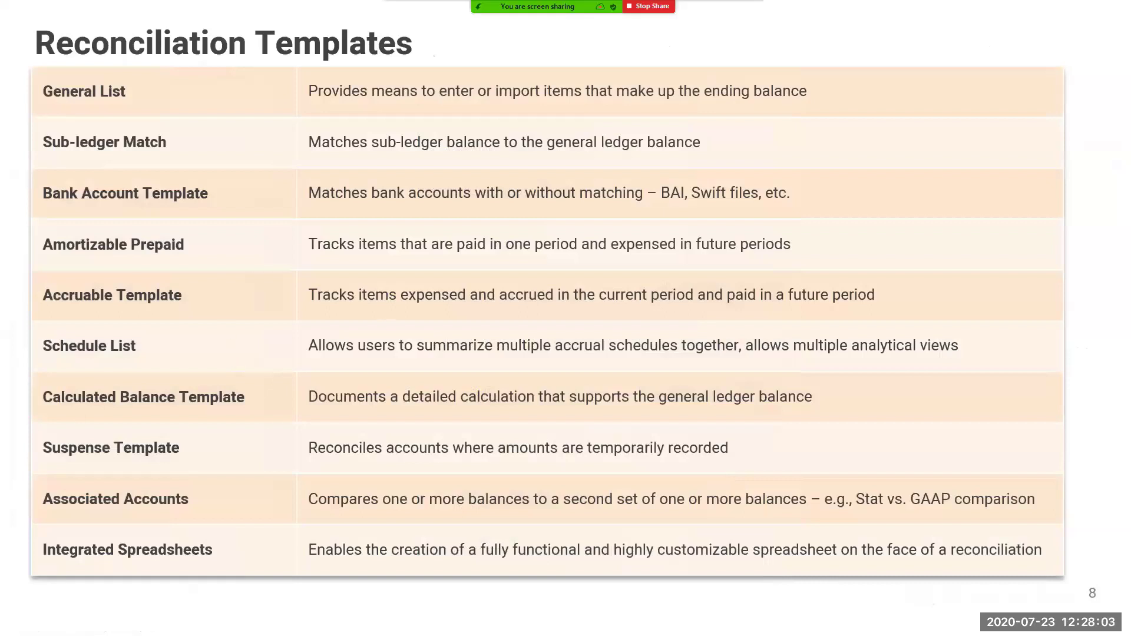
{"action": "left_click_drag", "start_coordinate": [35, 231], "coordinate": [207, 253]}
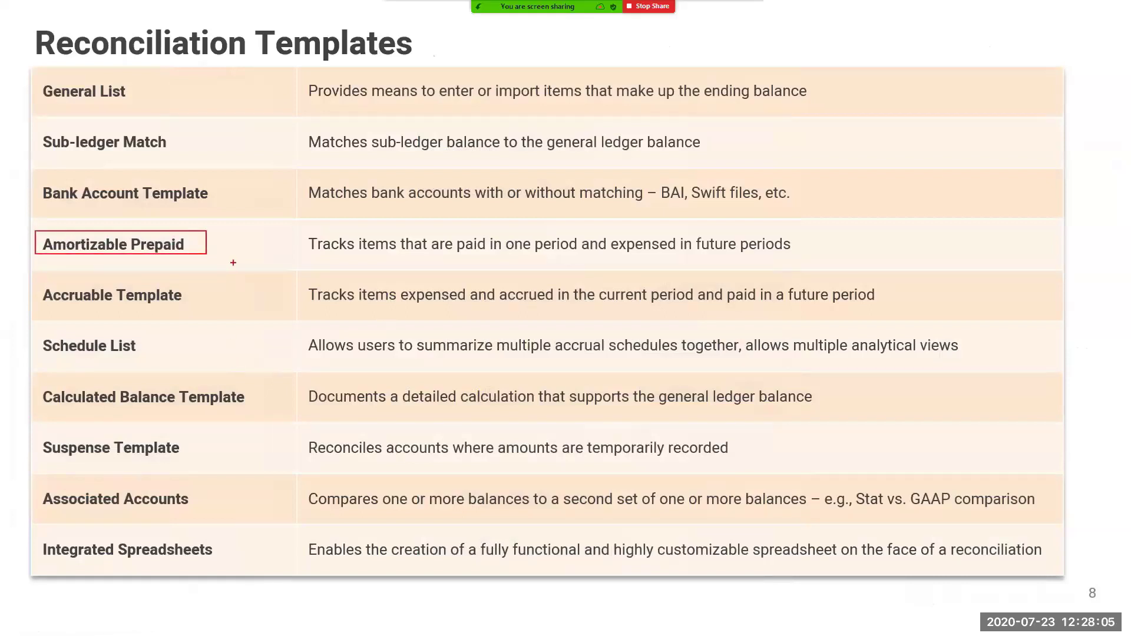
{"action": "key", "text": "alt+s"}
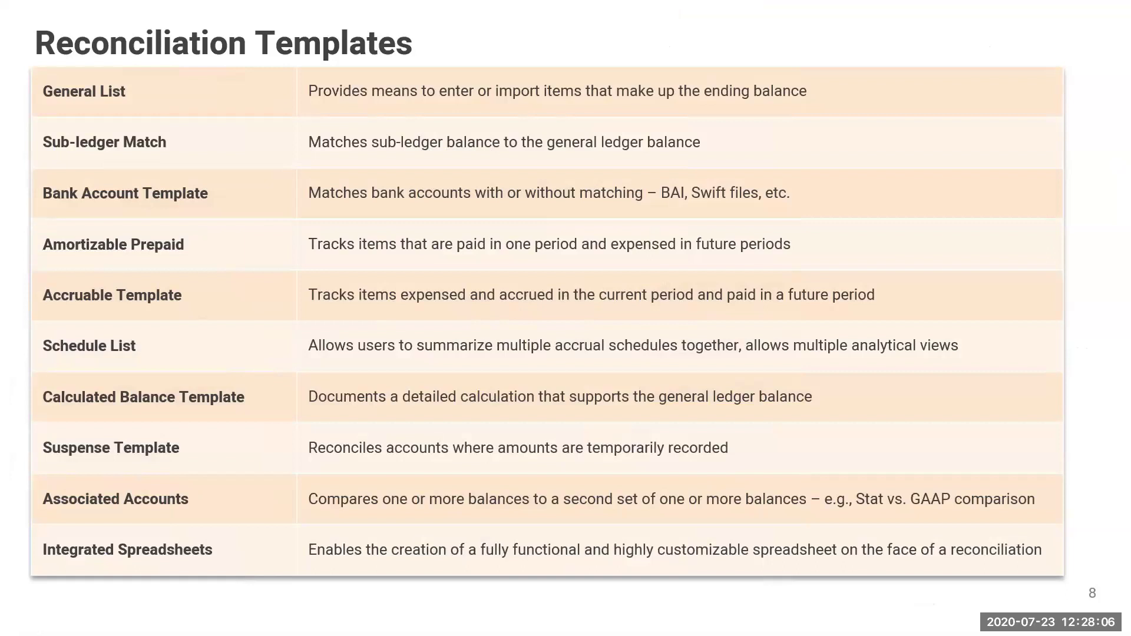
{"action": "left_click", "coordinate": [263, 255]}
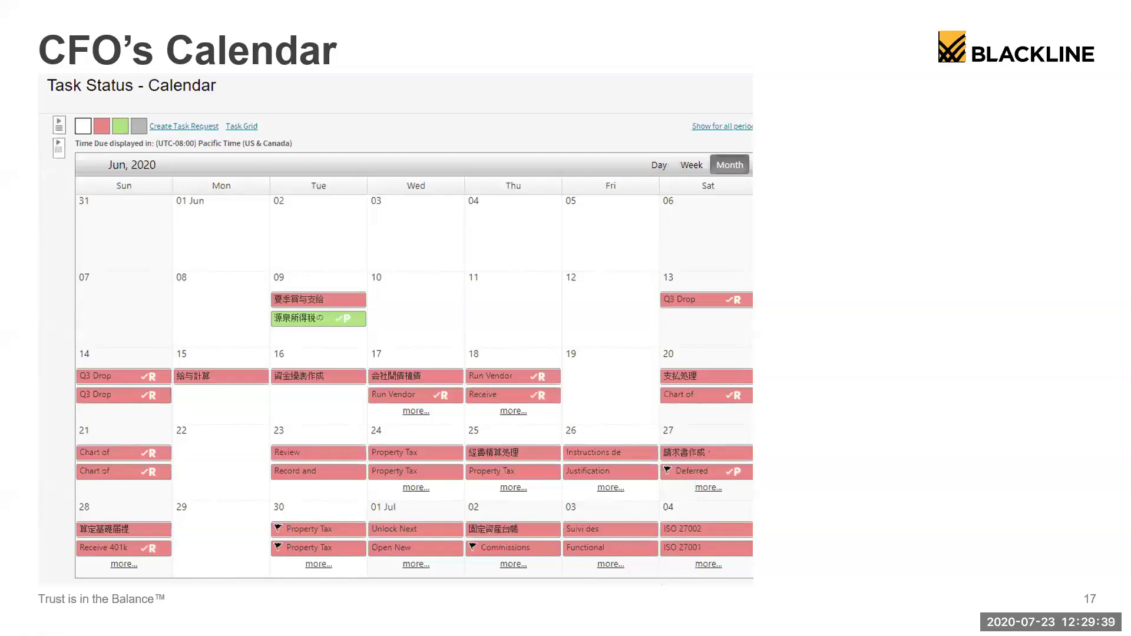
Filter the certification grid to account 1001 and open the BOA Bank Account reconciliation for editing.
{"action": "key", "text": "alt+Tab"}
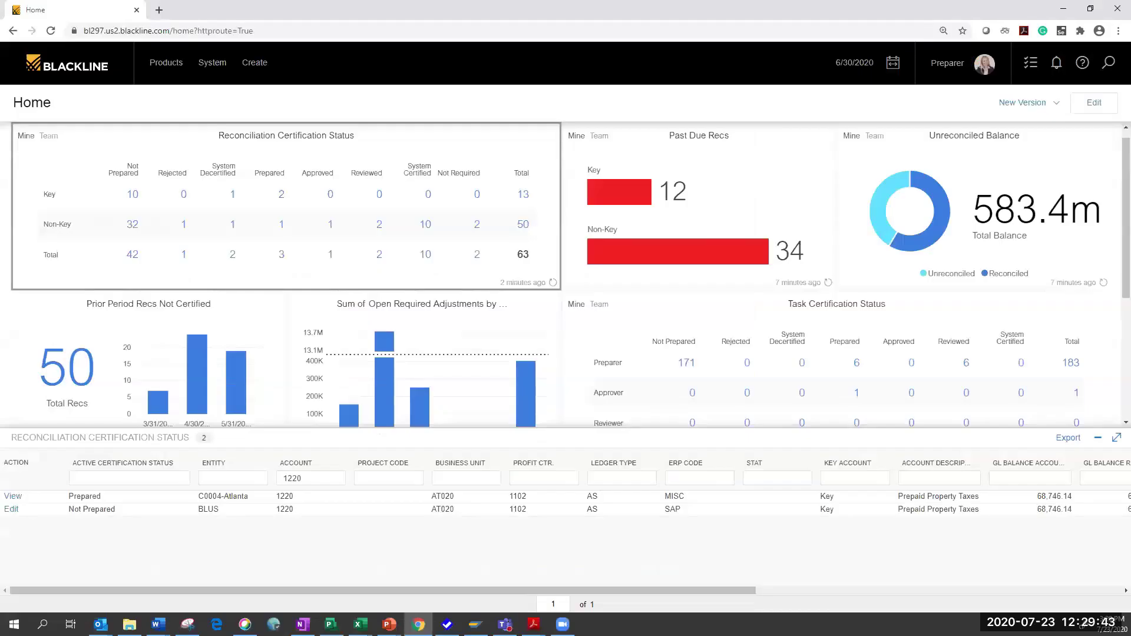
{"action": "left_click_drag", "start_coordinate": [302, 478], "coordinate": [253, 472]}
{"action": "type", "text": "1001"}
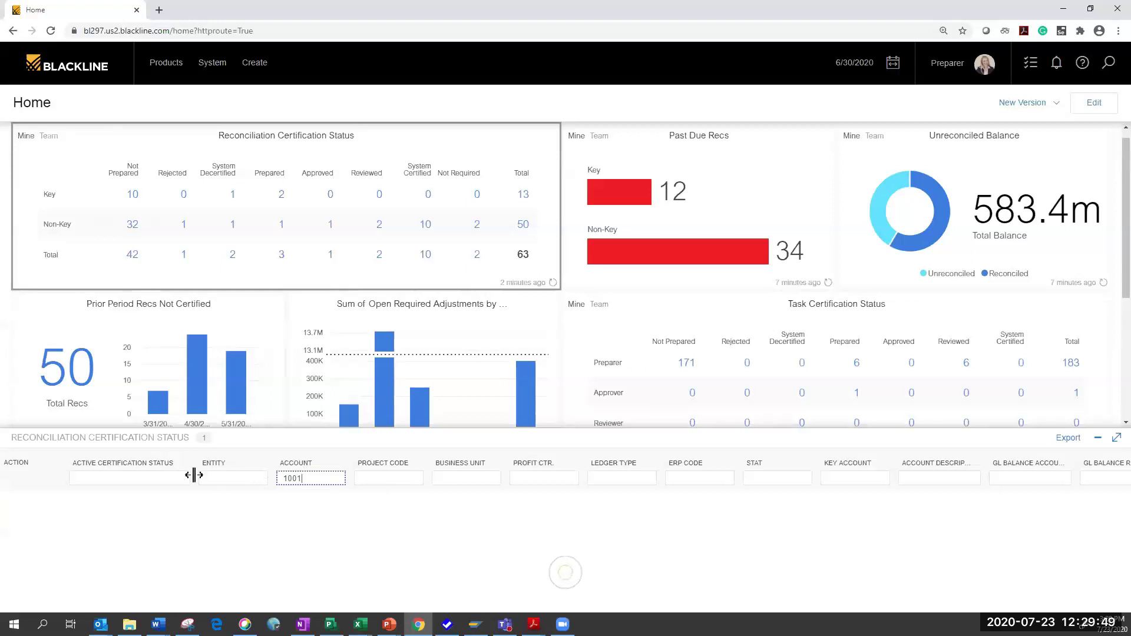
{"action": "left_click", "coordinate": [11, 497]}
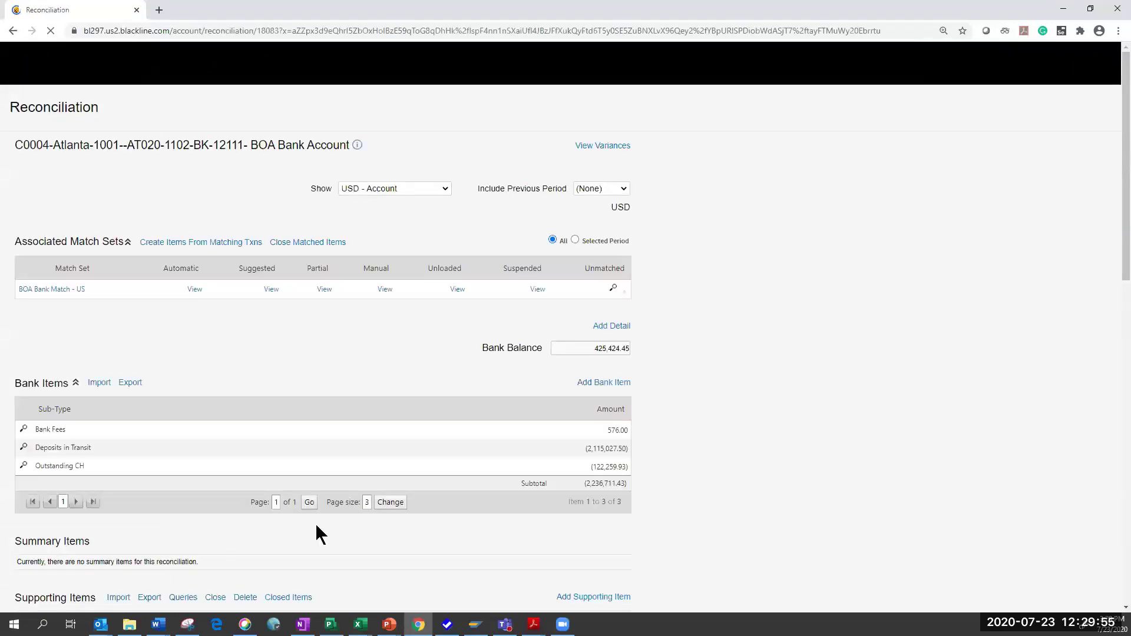
{"action": "scroll", "coordinate": [768, 428], "scroll_direction": "down", "scroll_amount": 3}
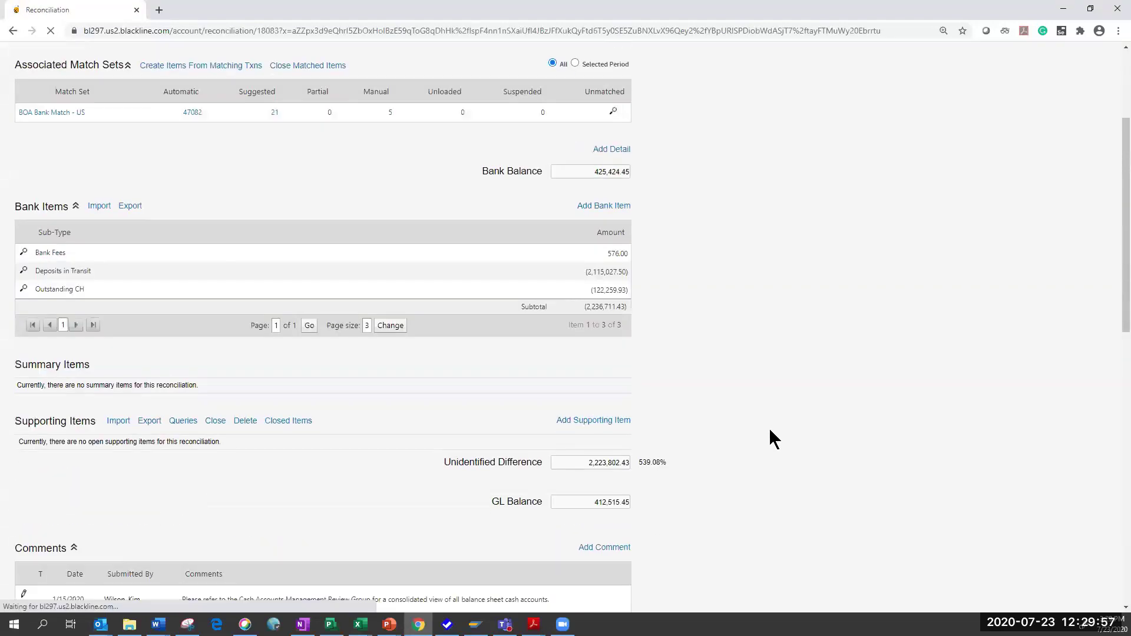
Open the BOA Bank Match - US match set and review its two data sources and pass rules.
{"action": "left_click", "coordinate": [73, 109]}
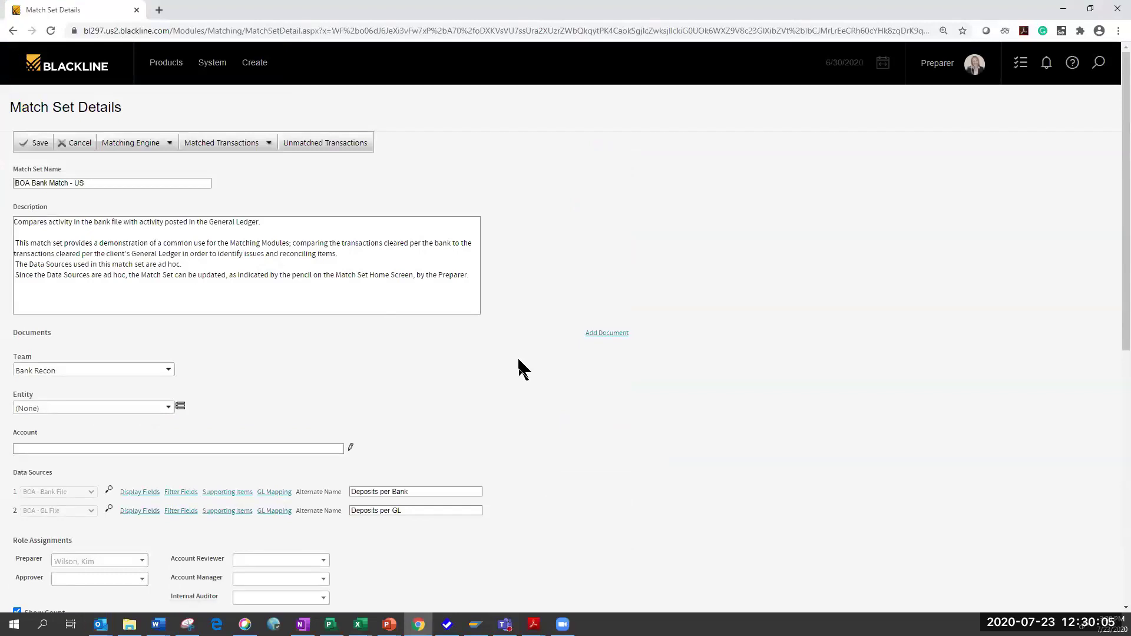
{"action": "mouse_move", "coordinate": [7, 462]}
{"action": "left_mouse_down"}
{"action": "mouse_move", "coordinate": [24, 487]}
{"action": "mouse_move", "coordinate": [428, 537]}
{"action": "mouse_move", "coordinate": [498, 535]}
{"action": "left_mouse_up"}
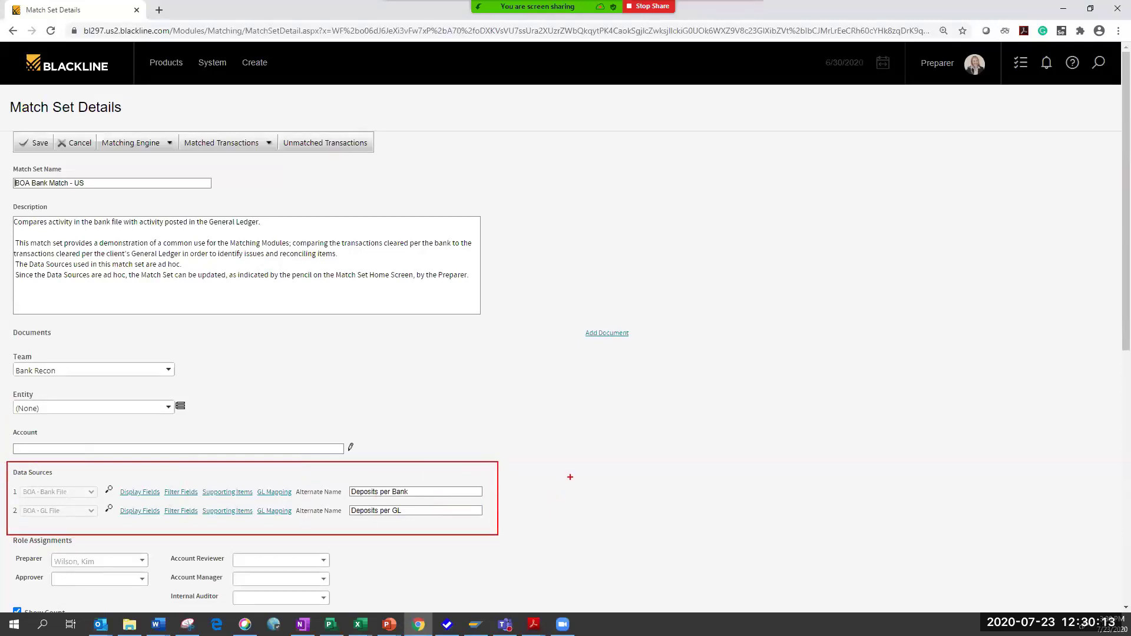
{"action": "scroll", "coordinate": [569, 479], "scroll_direction": "down", "scroll_amount": 4}
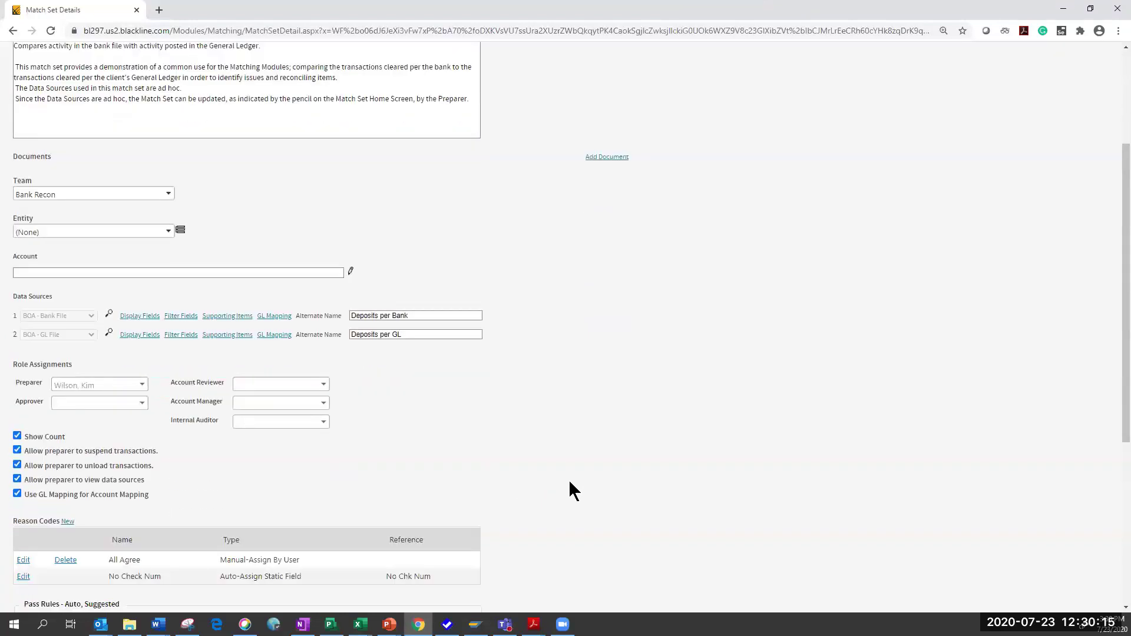
{"action": "scroll", "coordinate": [570, 482], "scroll_direction": "down", "scroll_amount": 4}
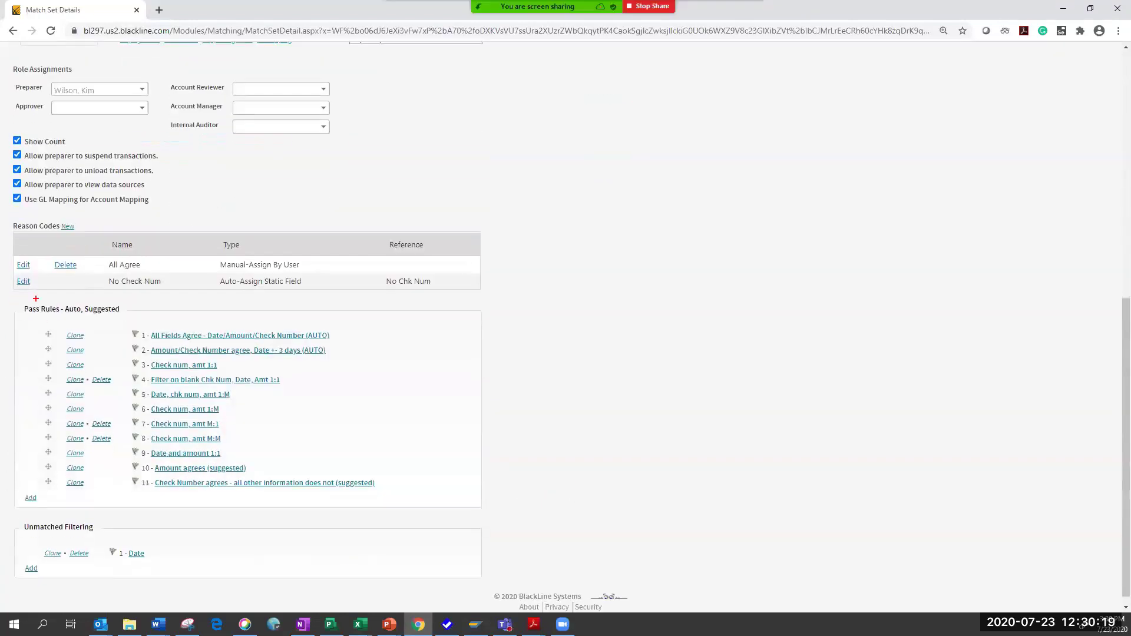
{"action": "mouse_move", "coordinate": [16, 309]}
{"action": "left_mouse_down"}
{"action": "mouse_move", "coordinate": [239, 353]}
{"action": "mouse_move", "coordinate": [451, 492]}
{"action": "left_mouse_up"}
{"action": "key", "text": "Escape"}
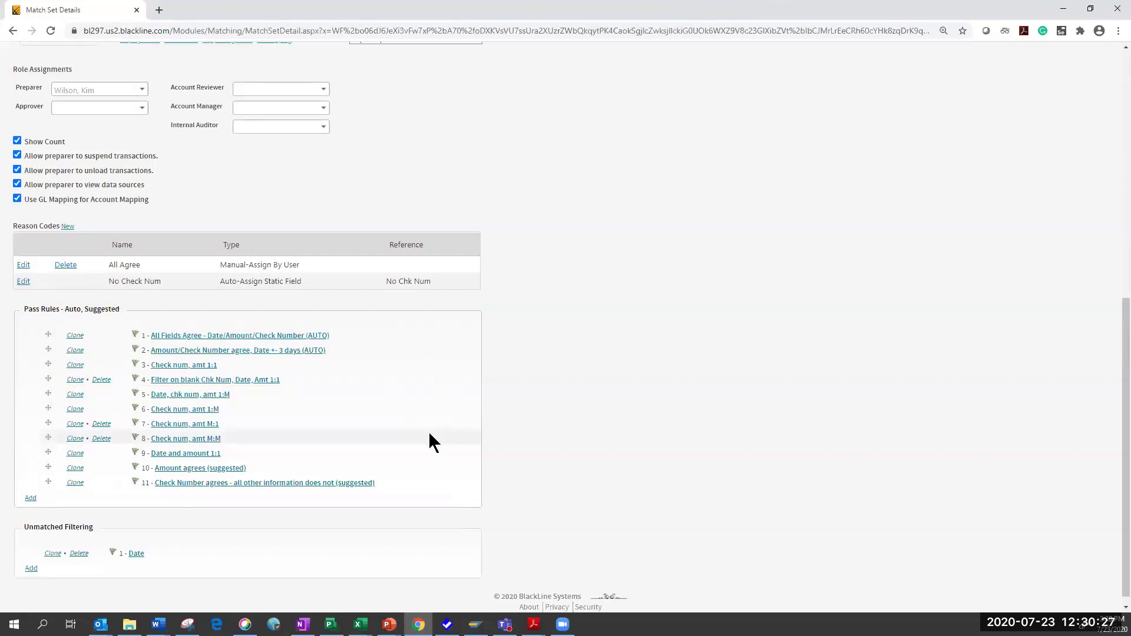
{"action": "scroll", "coordinate": [642, 401], "scroll_direction": "down", "scroll_amount": 1}
{"action": "scroll", "coordinate": [606, 393], "scroll_direction": "up", "scroll_amount": 8}
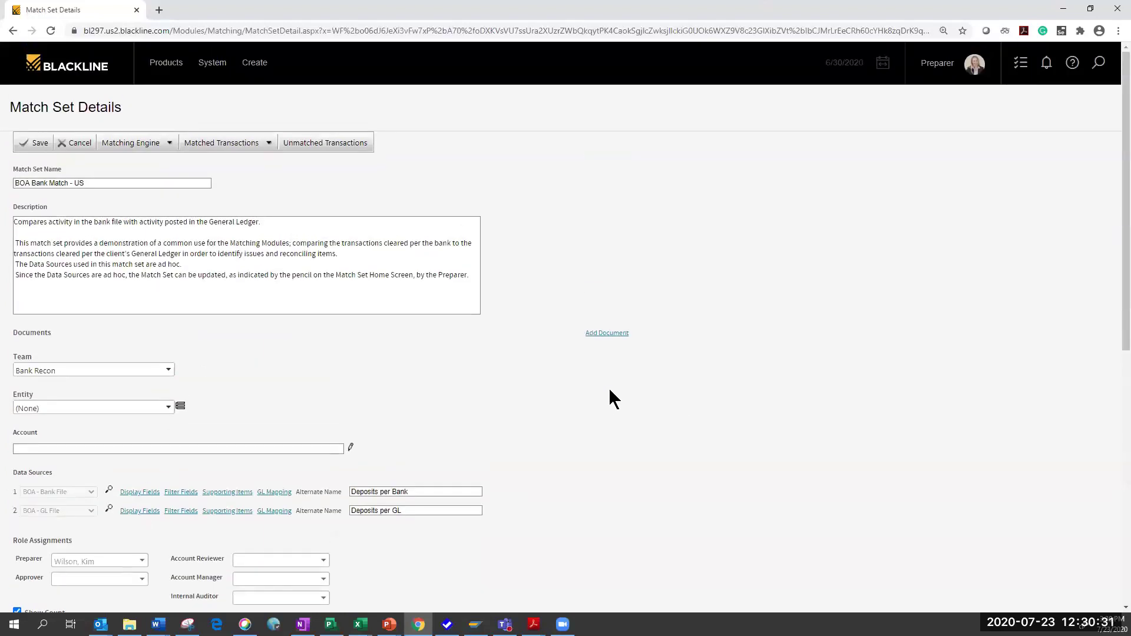
Cancel out of Match Set Details and review the BOA Bank Account reconciliation's match counts.
{"action": "left_click", "coordinate": [77, 143]}
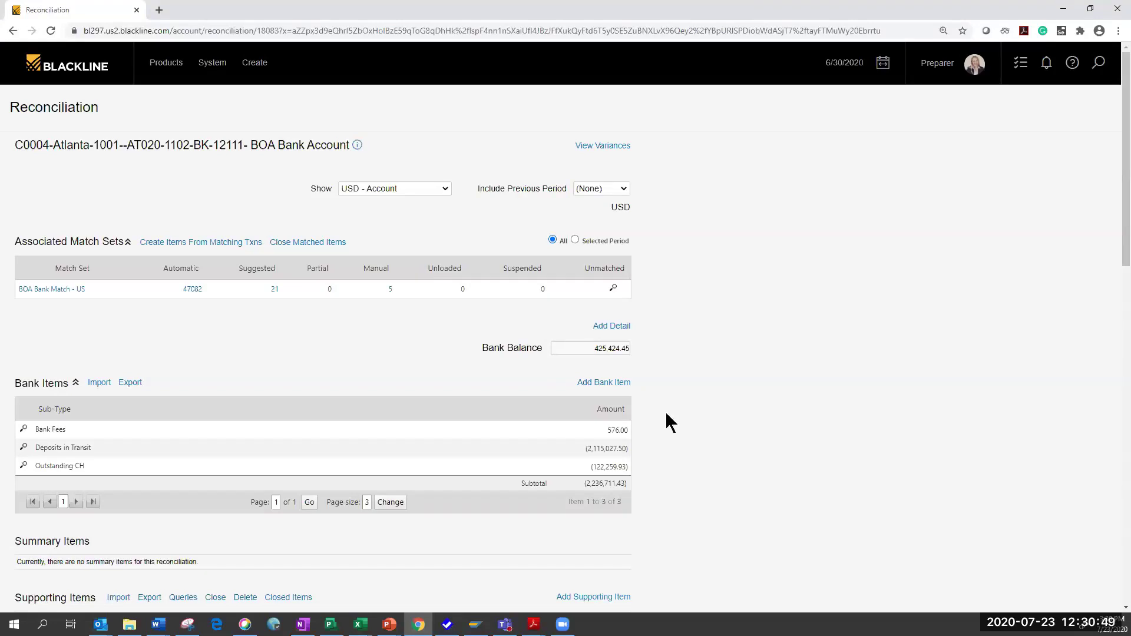
{"action": "scroll", "coordinate": [824, 419], "scroll_direction": "down", "scroll_amount": 2}
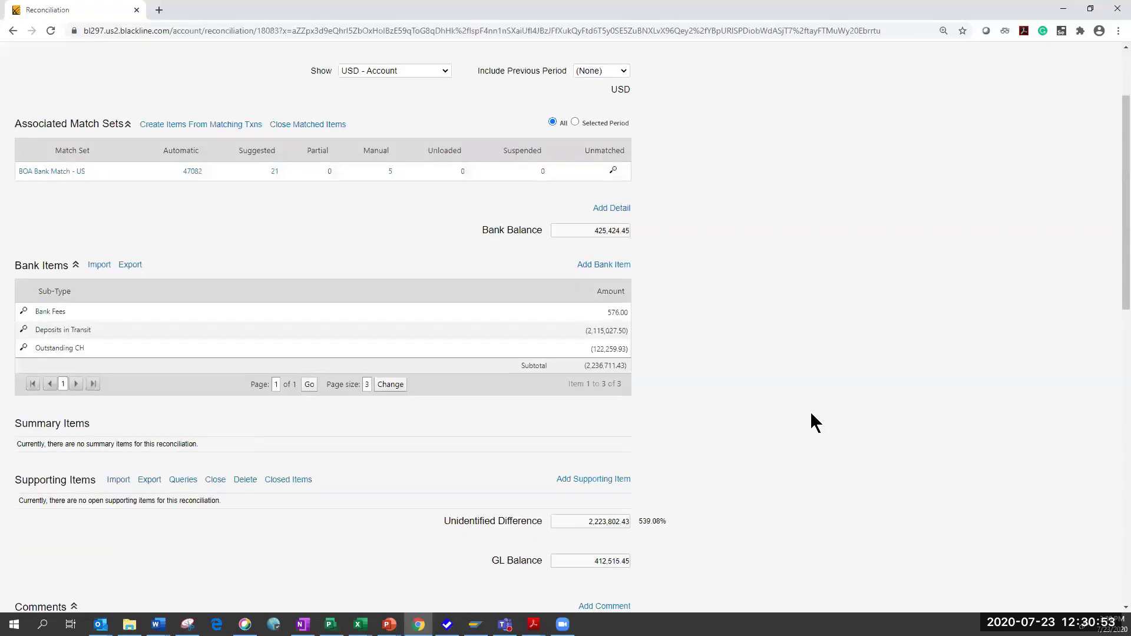
Switch back to the PowerPoint presentation from the taskbar.
{"action": "left_click", "coordinate": [389, 624]}
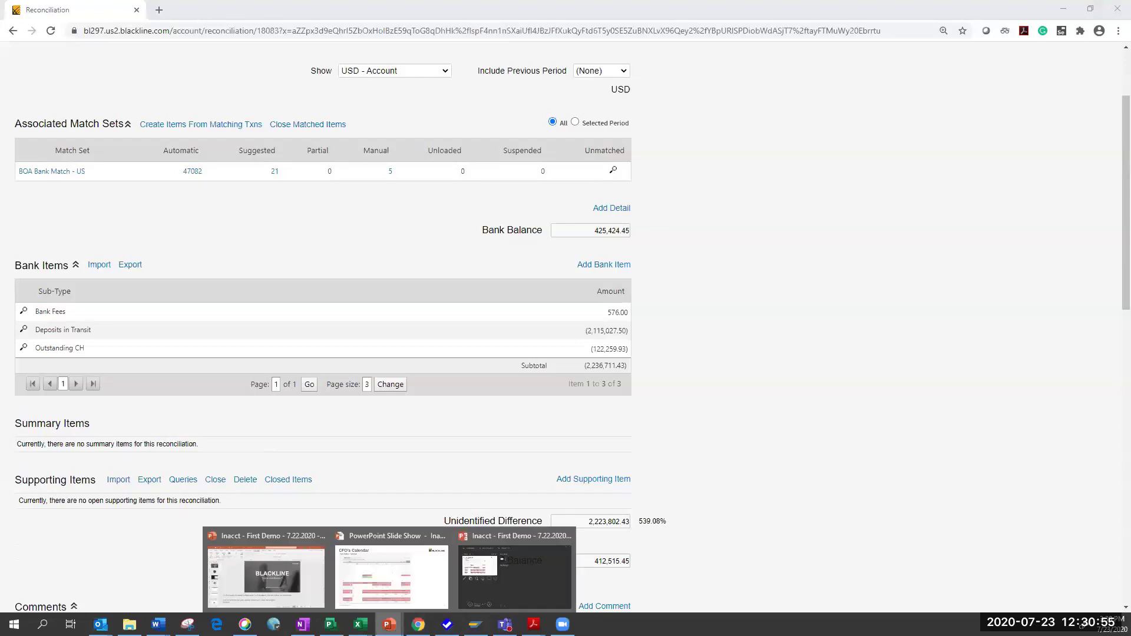